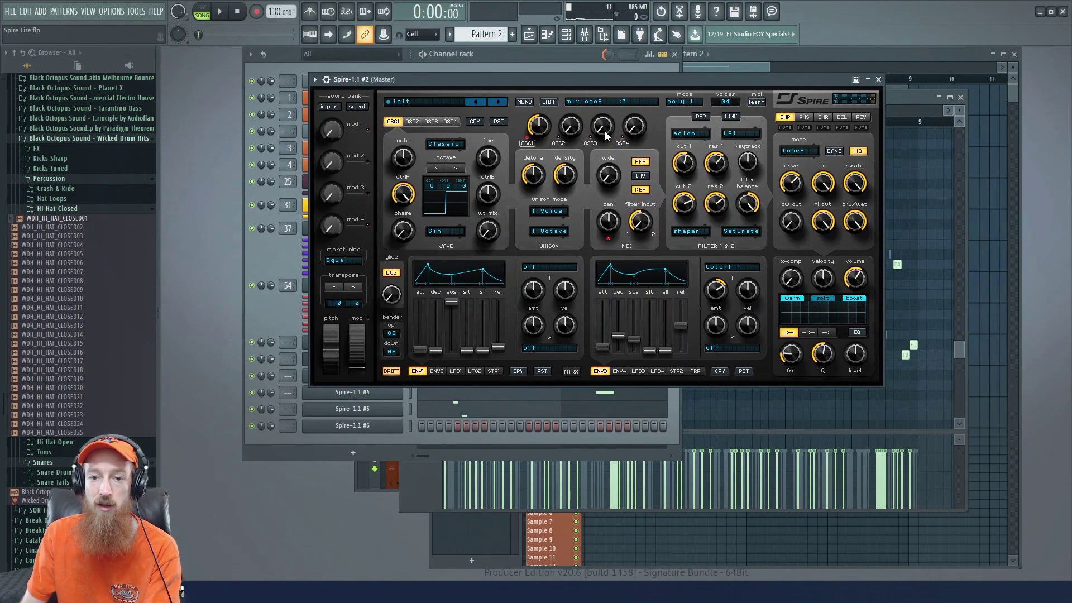
- Try raising the OSC2 and OSC3 mix levels in Spire-1.1 #2 and return both to 0
left_click_drag(570, 127, 573, 110)
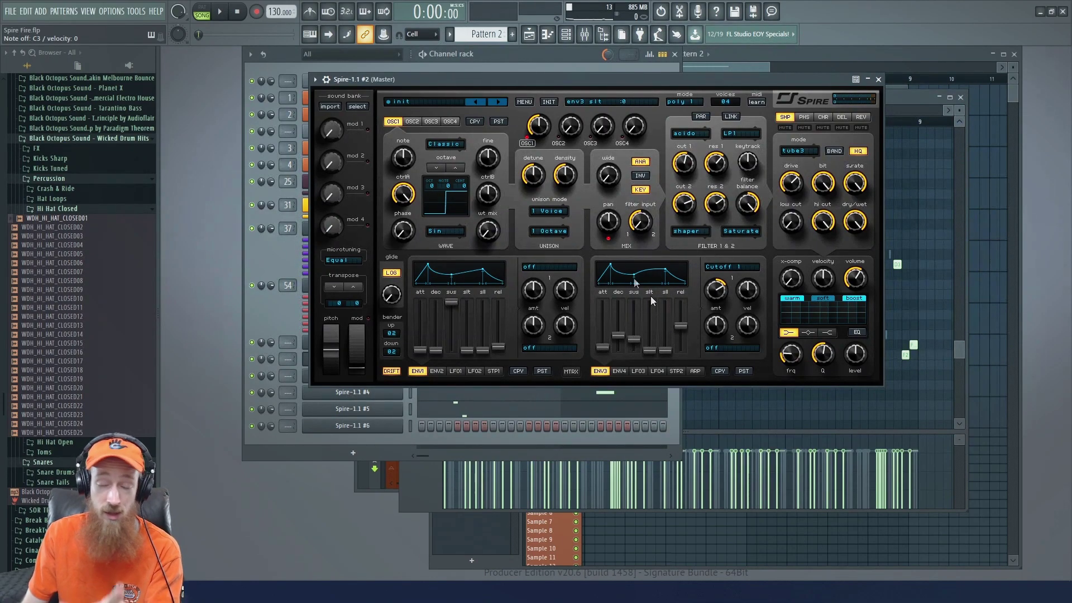
left_click_drag(599, 130, 599, 105)
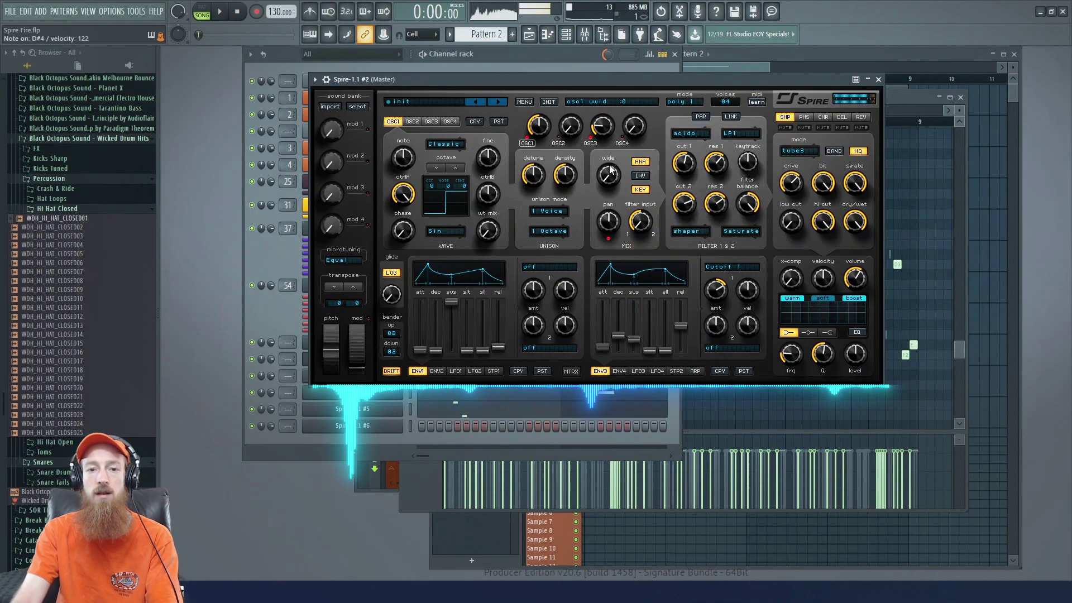
left_click_drag(571, 127, 570, 78)
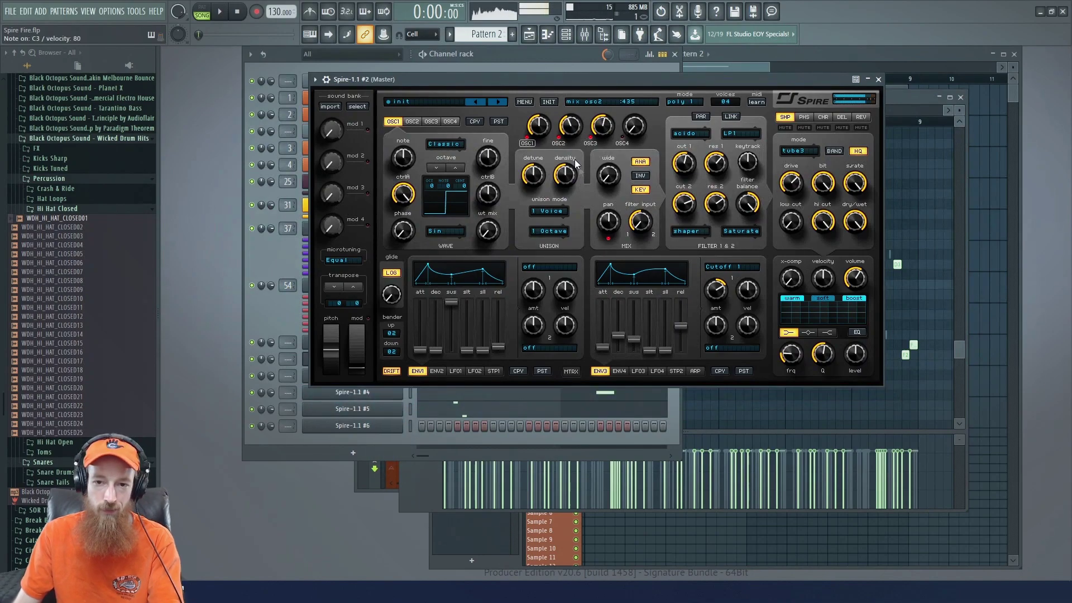
left_click(566, 139)
left_click_drag(602, 128, 604, 196)
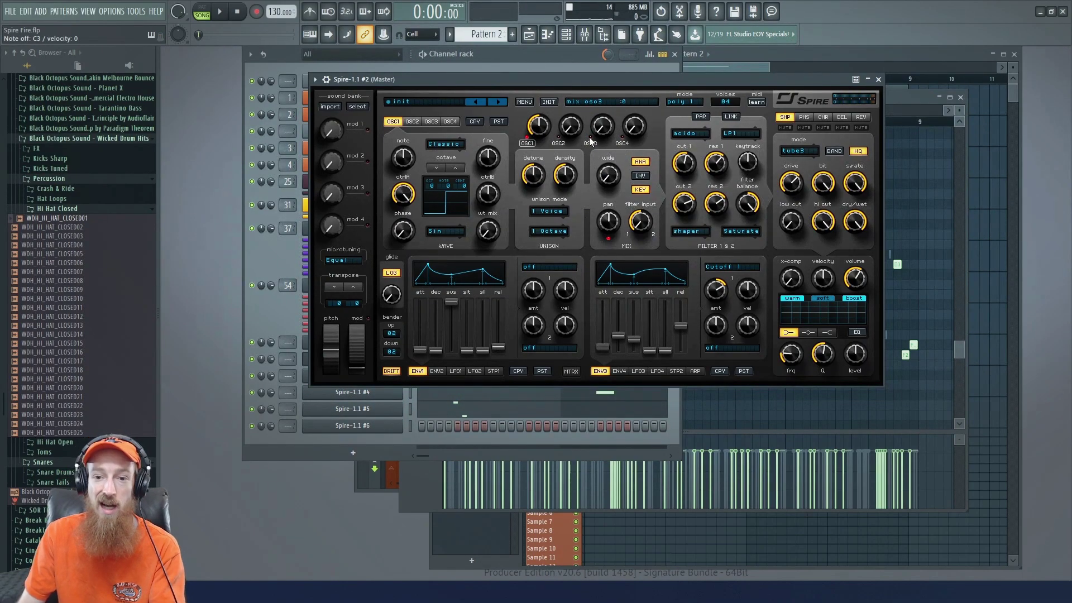
- Add a freshly initialised Spire-1.1 instrument channel and turn the ctrlA of its OSC1 fully up
left_click(264, 306)
left_click(353, 358)
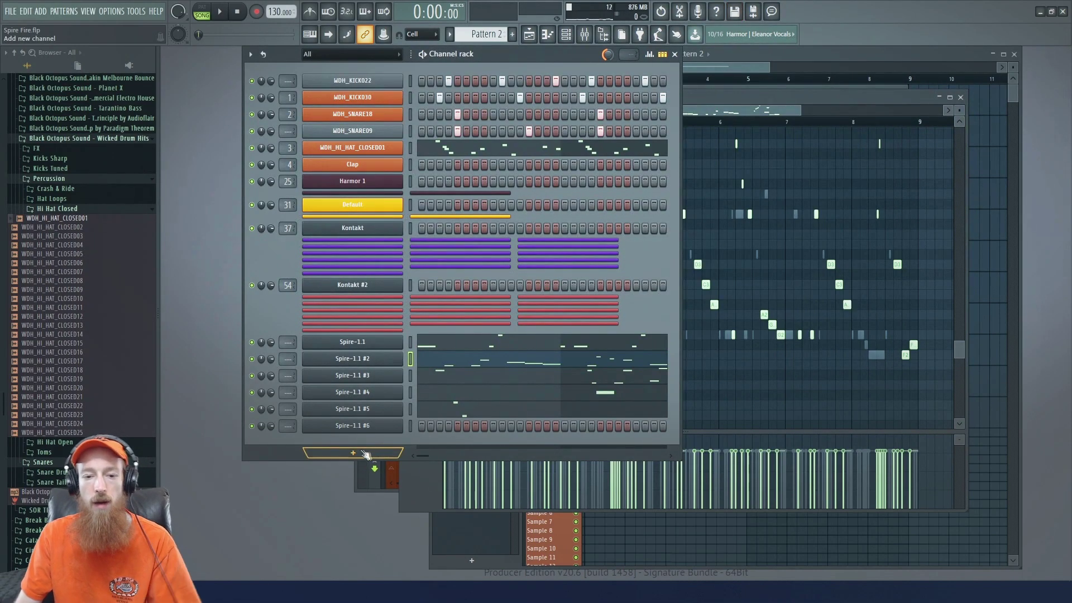
left_click(353, 452)
type("spire")
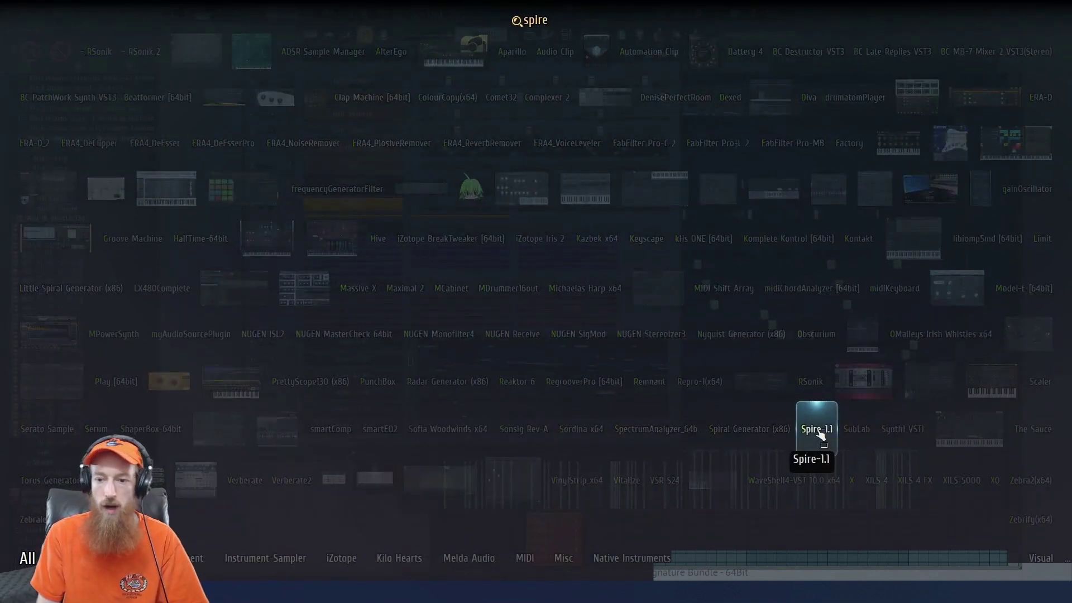
left_click(819, 433)
left_click_drag(582, 116, 694, 90)
left_click(529, 114)
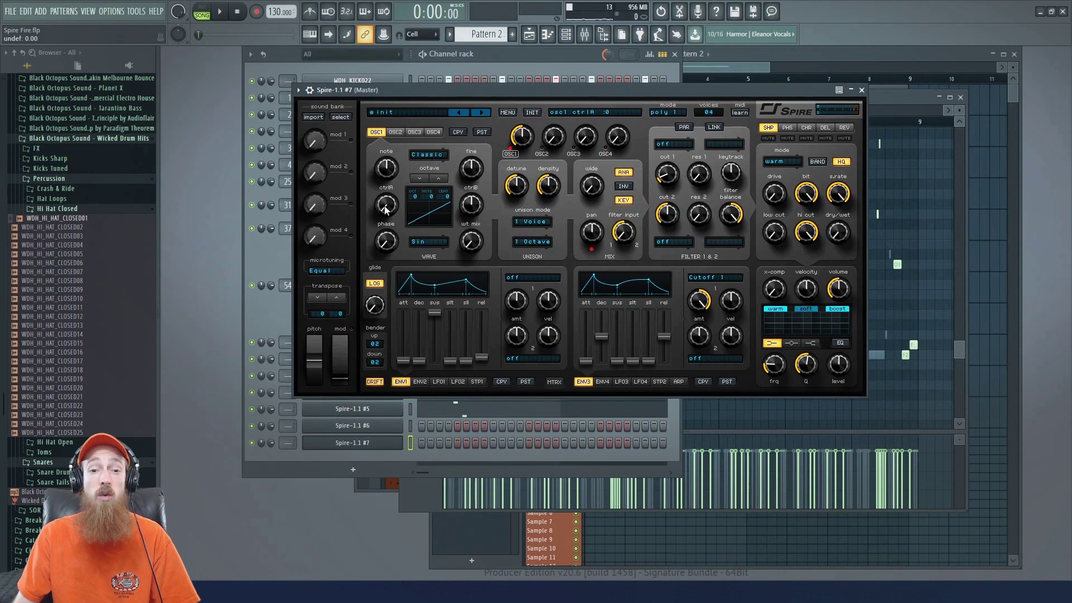
left_click_drag(390, 212, 389, 178)
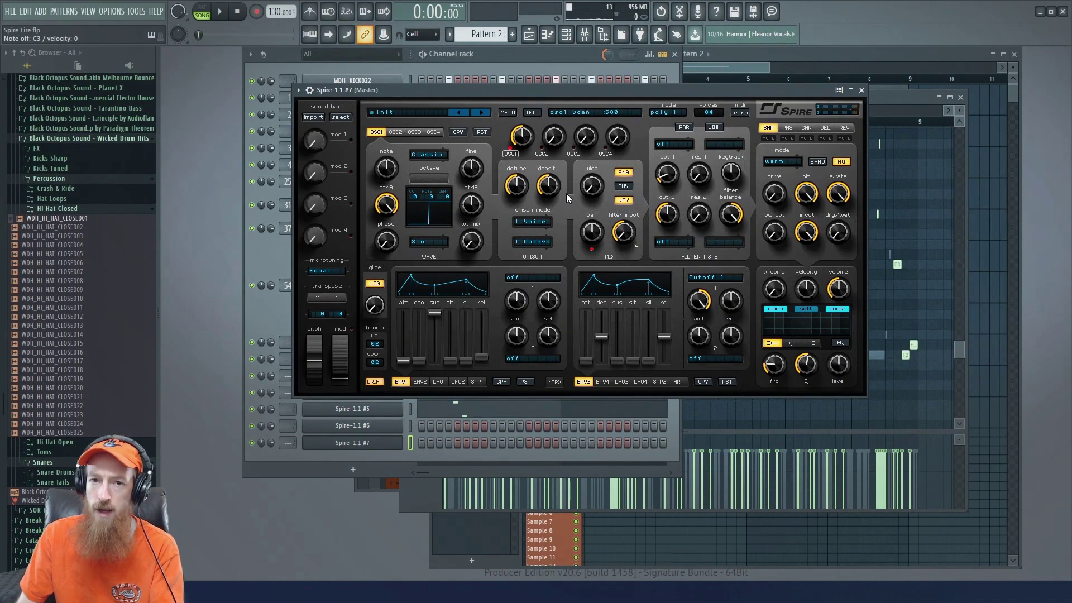
- Set filter 1 to acido and filter 2 to shaper, and raise the resonance of both filters
left_click(680, 144)
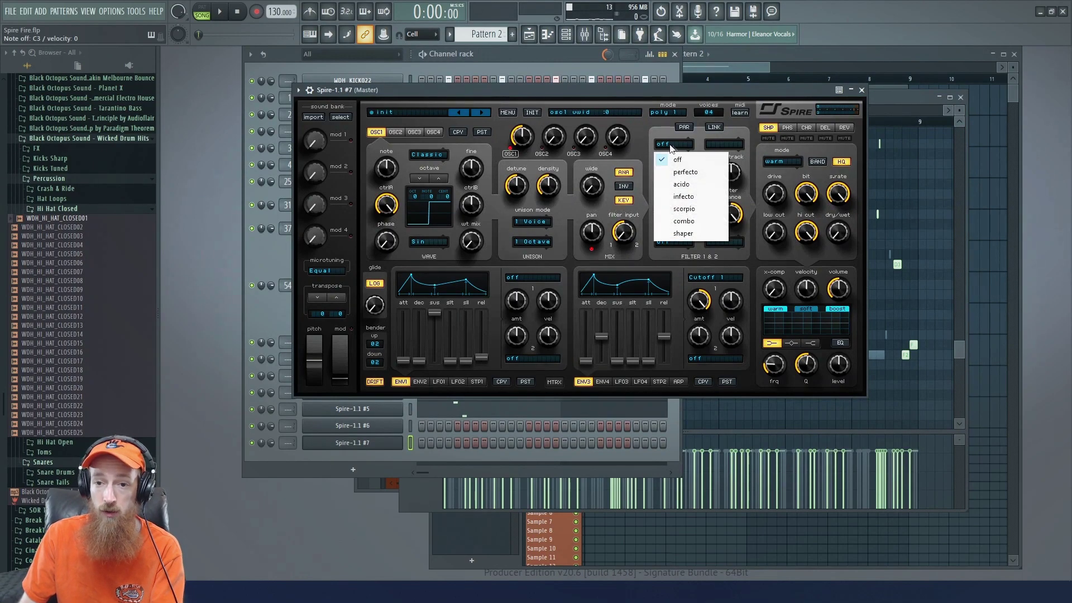
left_click(706, 183)
left_click(669, 242)
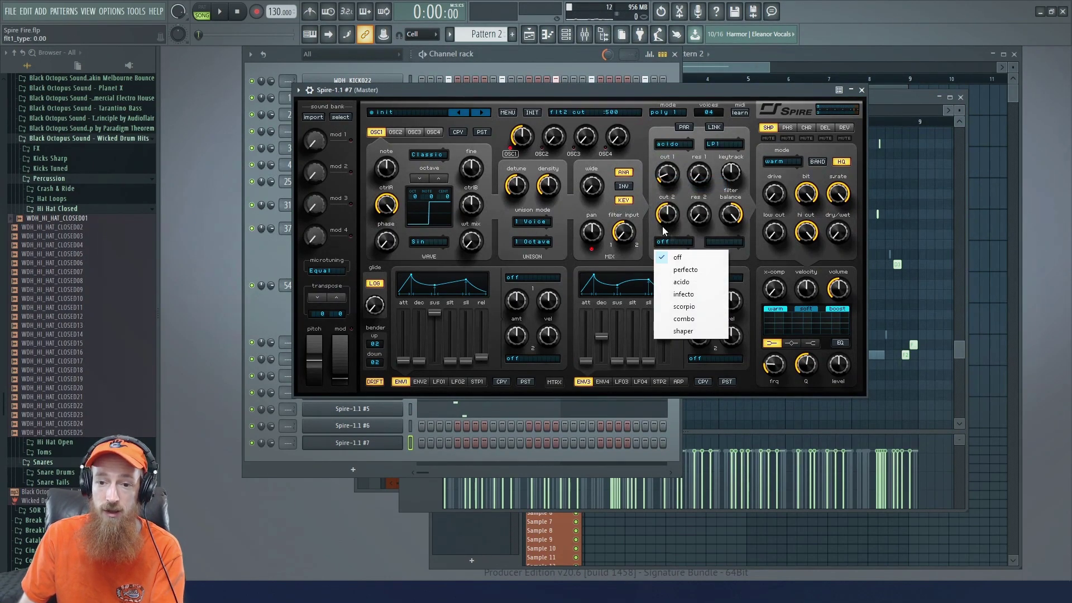
left_click(703, 331)
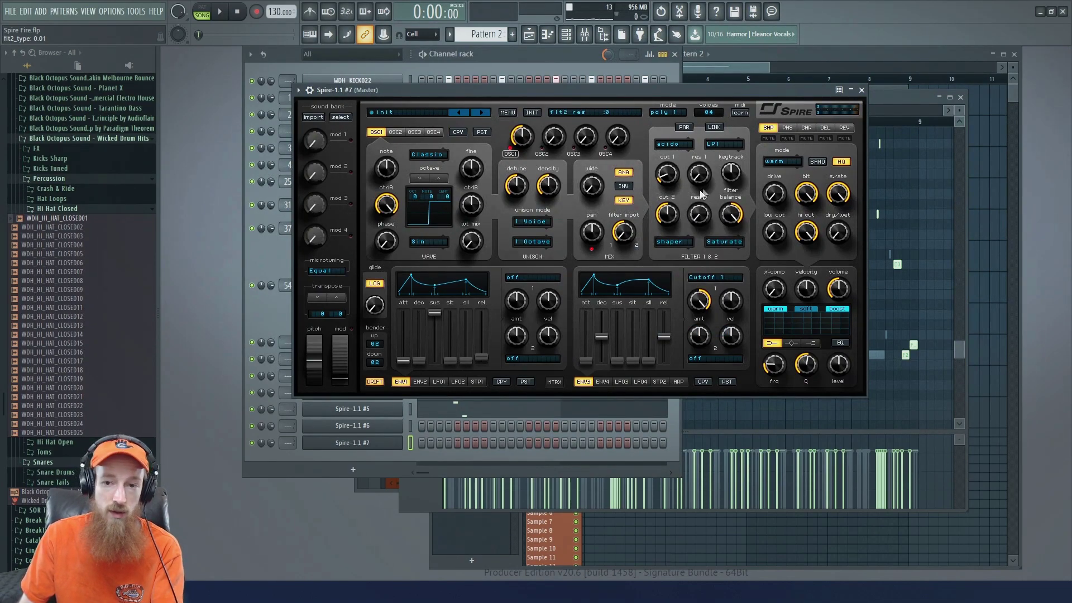
left_click_drag(705, 178, 710, 107)
mouse_move(706, 178)
left_mouse_down()
mouse_move(703, 152)
mouse_move(701, 178)
left_mouse_up()
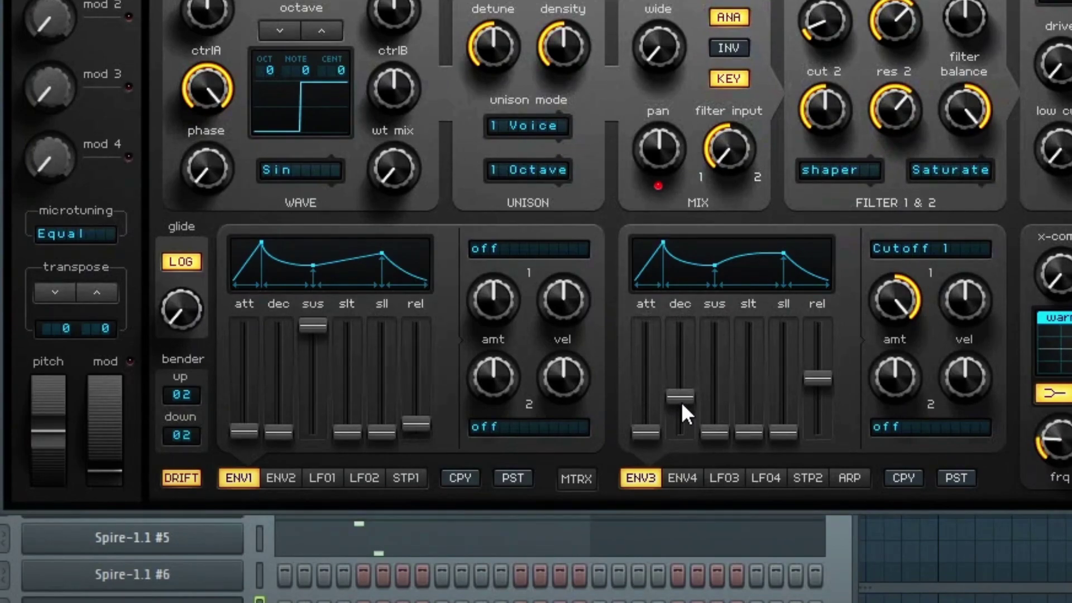
- Reduce envelope 3's Cutoff 1 amount to about half, shorten its decay slightly and add a little sustain
left_click_drag(682, 401, 685, 398)
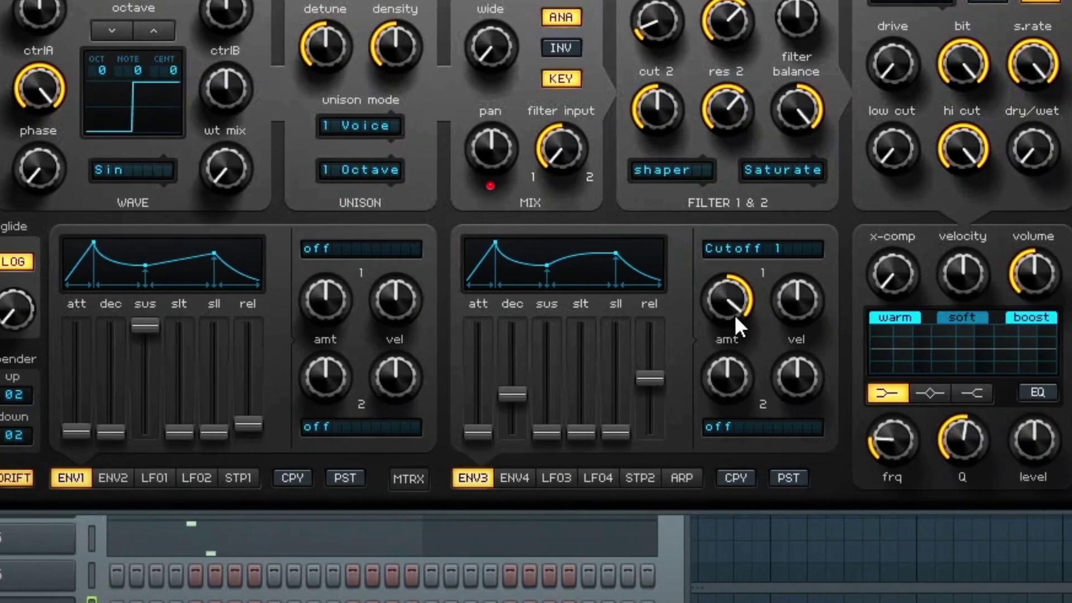
left_click_drag(897, 314, 897, 361)
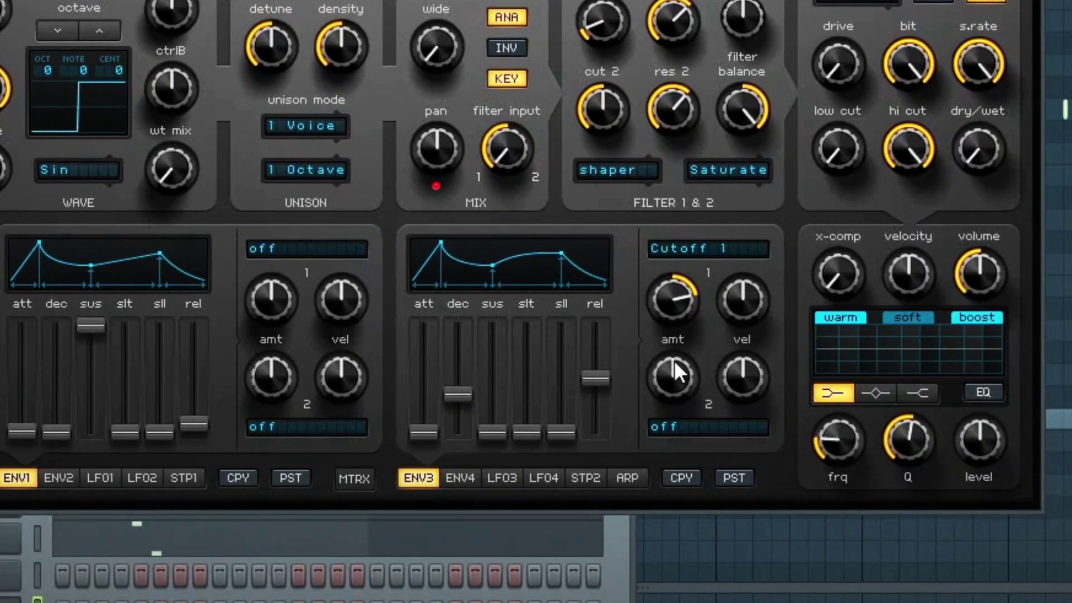
left_click_drag(674, 362, 672, 377)
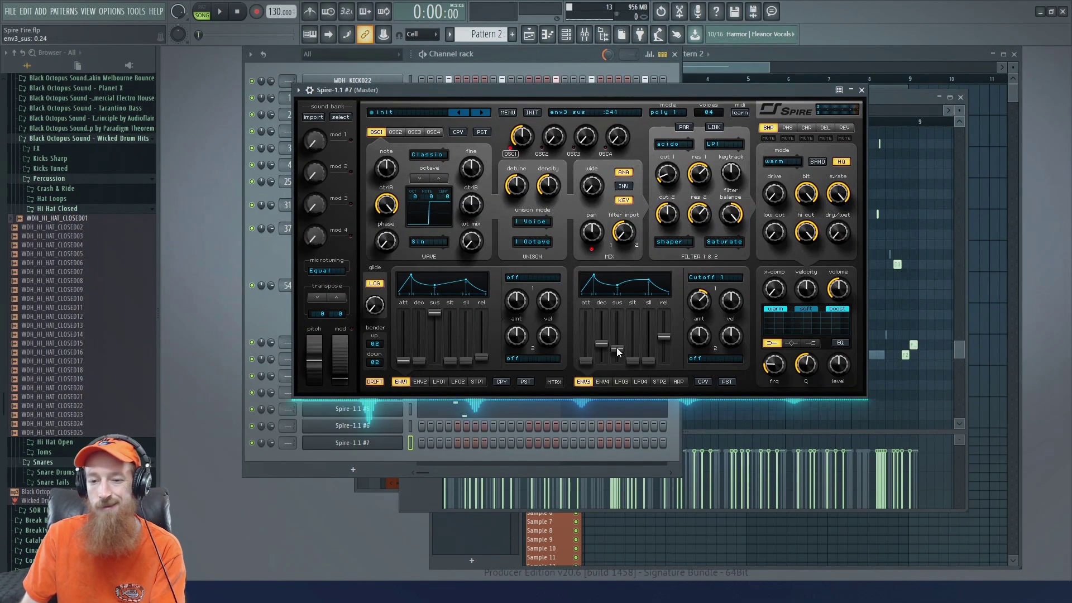
left_click_drag(601, 344, 618, 367)
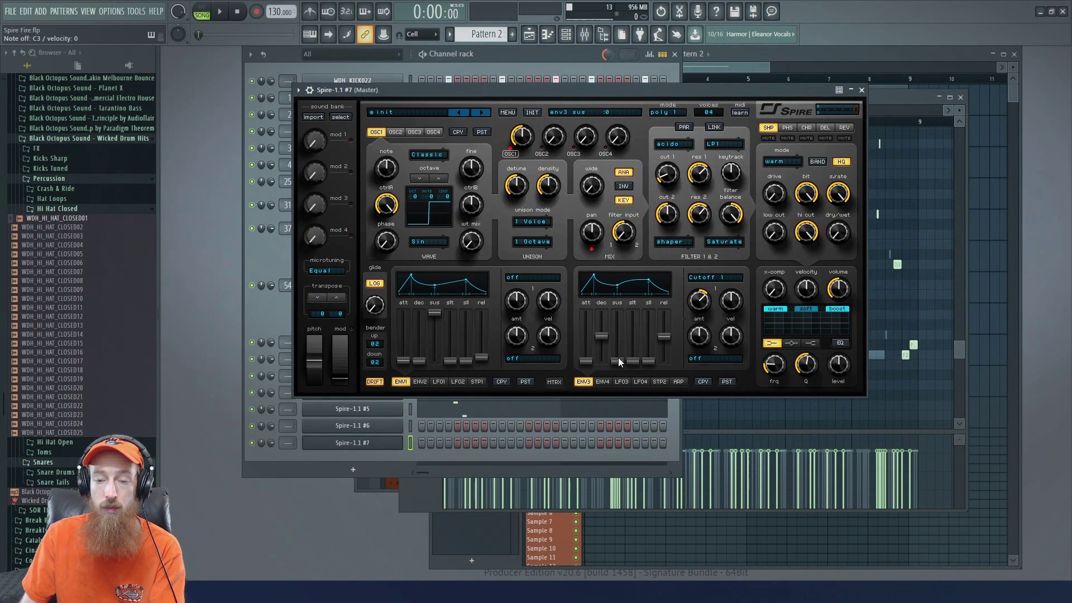
mouse_move(618, 359)
left_mouse_down()
mouse_move(604, 341)
mouse_move(611, 349)
left_mouse_up()
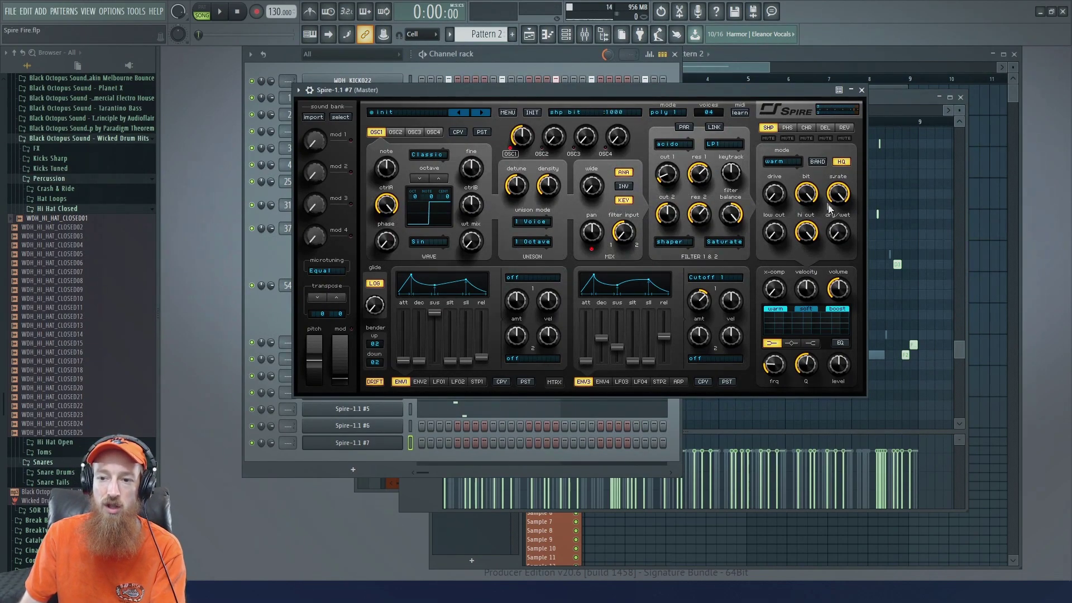
- Set the shaper effect to tube3 mode with dry/wet fully up and the drive raised
left_click_drag(839, 230, 840, 115)
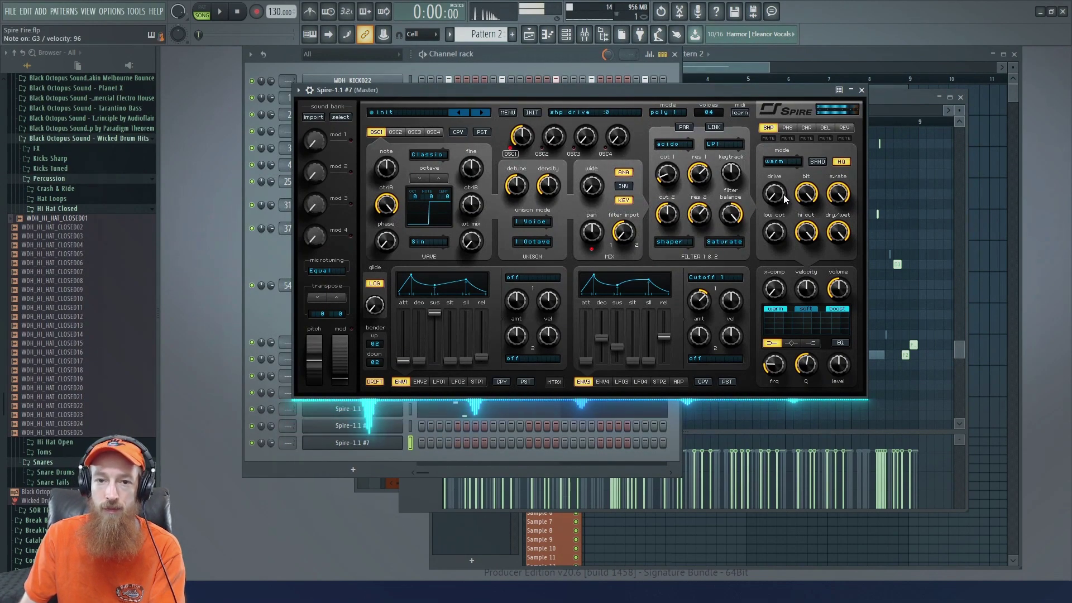
left_click(784, 161)
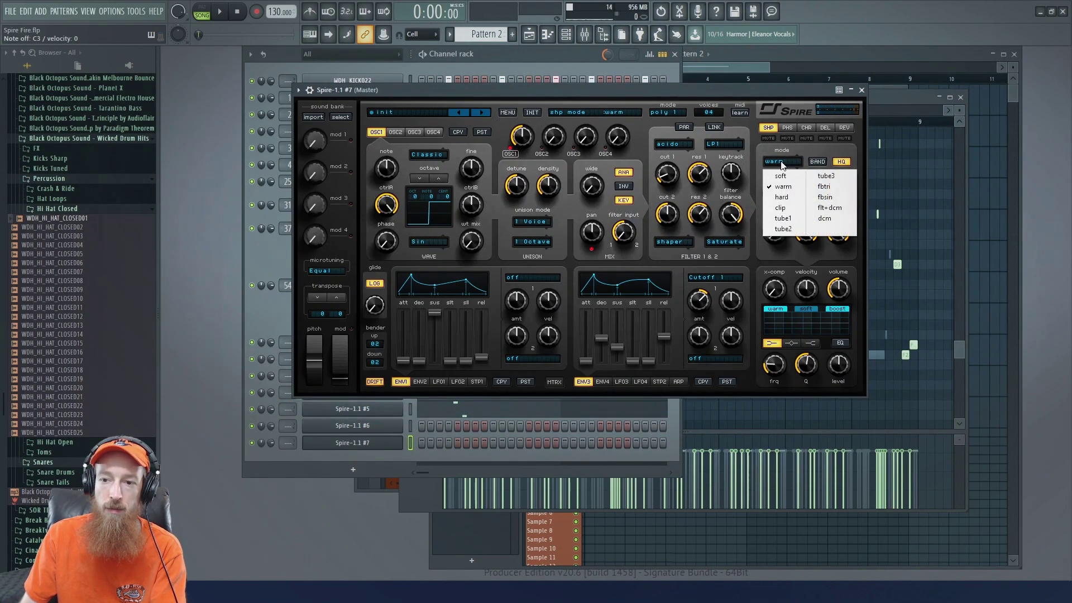
left_click(783, 218)
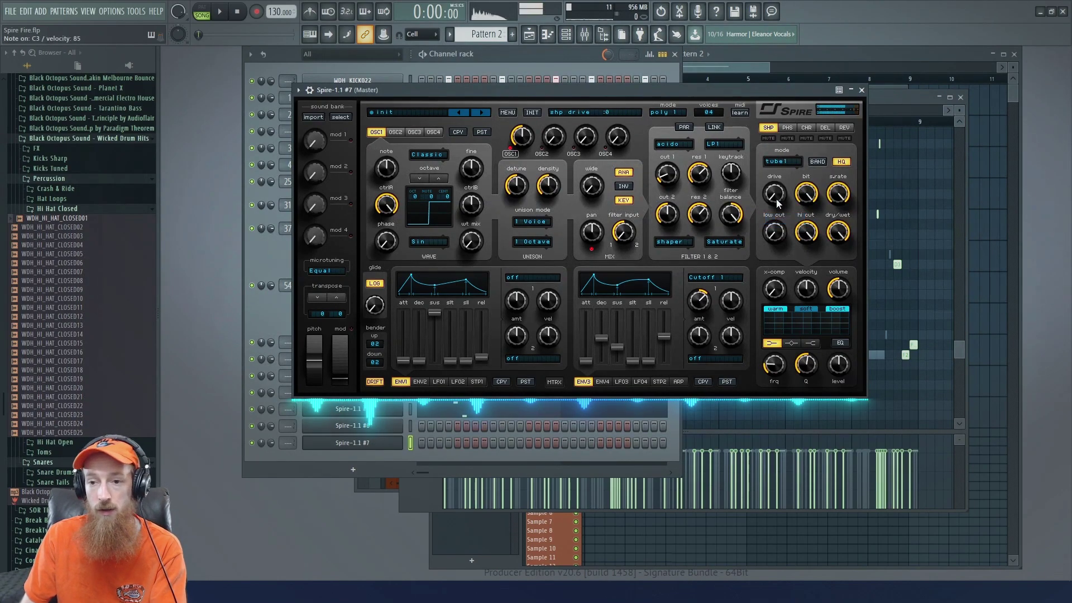
left_click(785, 161)
left_click(826, 177)
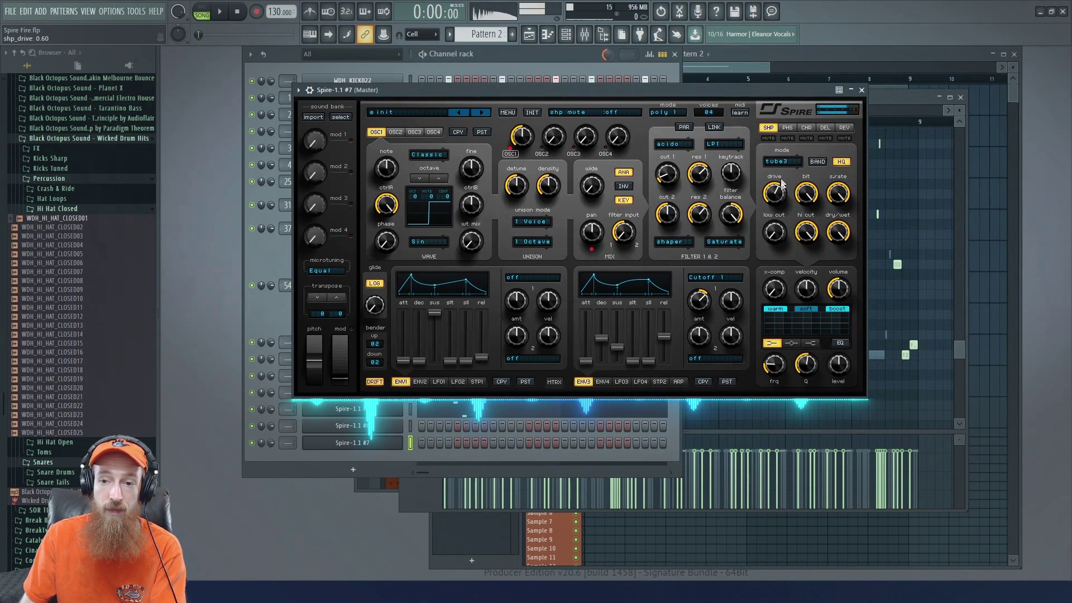
- Try the tube2, tube1 and fbtri shaper modes for comparison and return to tube3
left_click(782, 162)
left_click(784, 230)
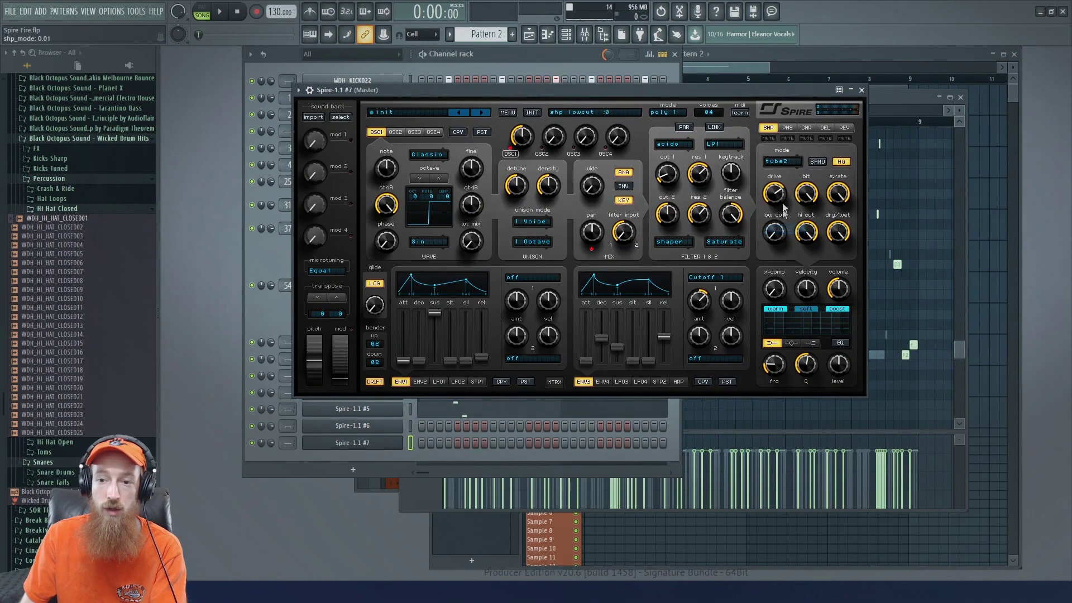
left_click(781, 161)
left_click(796, 220)
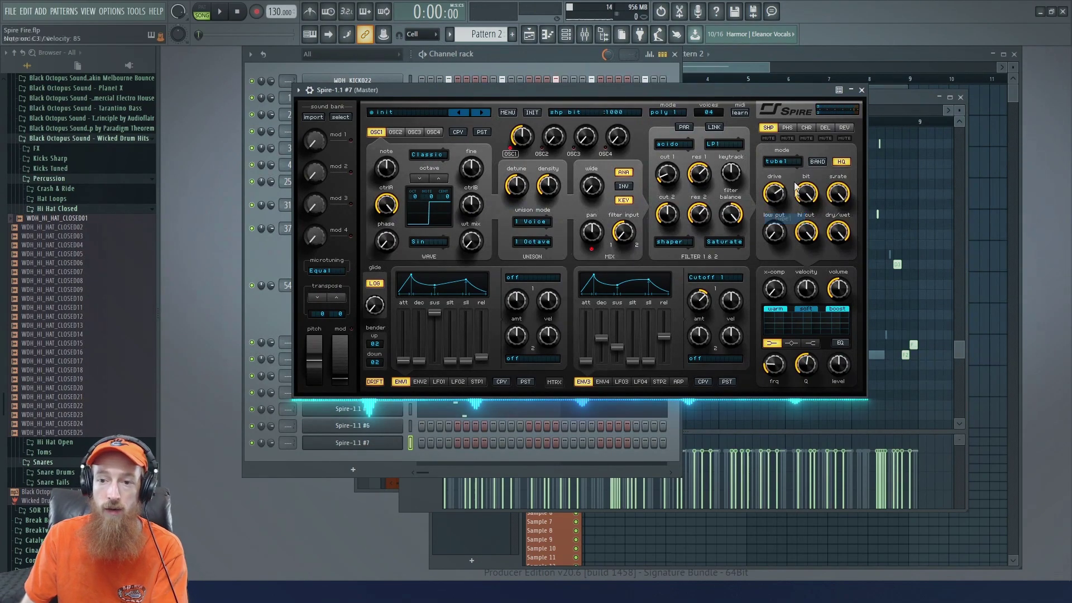
left_click(780, 160)
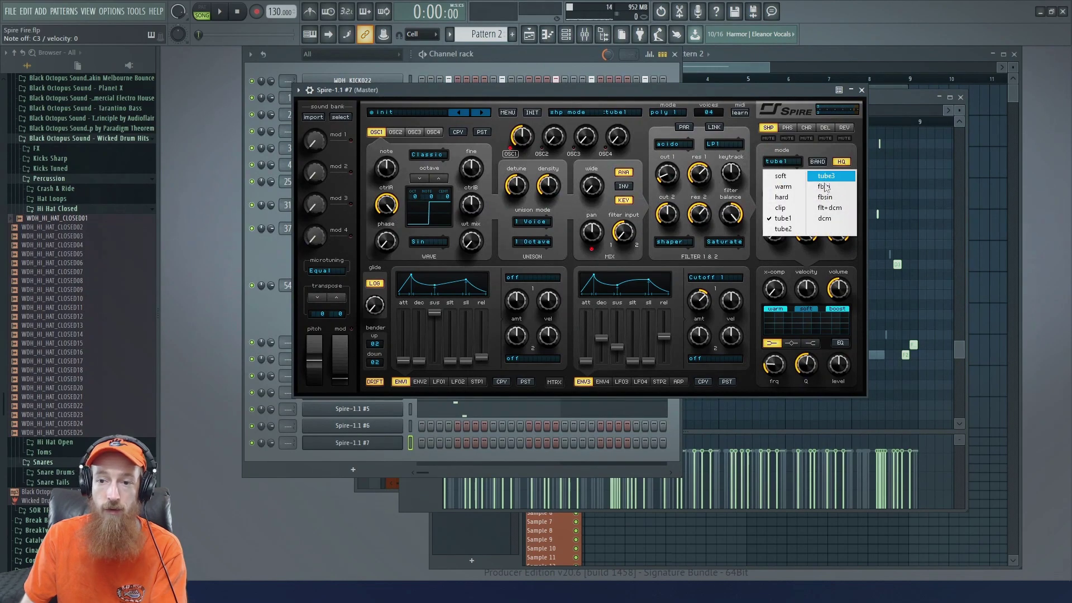
left_click(823, 185)
left_click(787, 161)
left_click(824, 178)
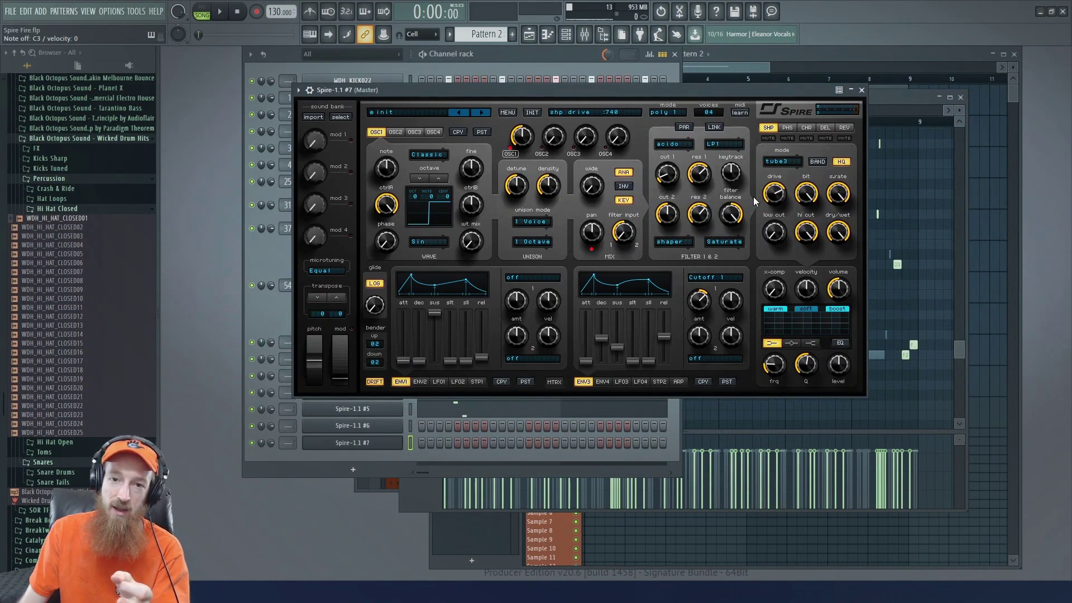
- Check the filter settings in Spire-1.1 #2 and raise filter 1's cutoff in Spire-1.1 #7
left_click(277, 305)
left_click(378, 361)
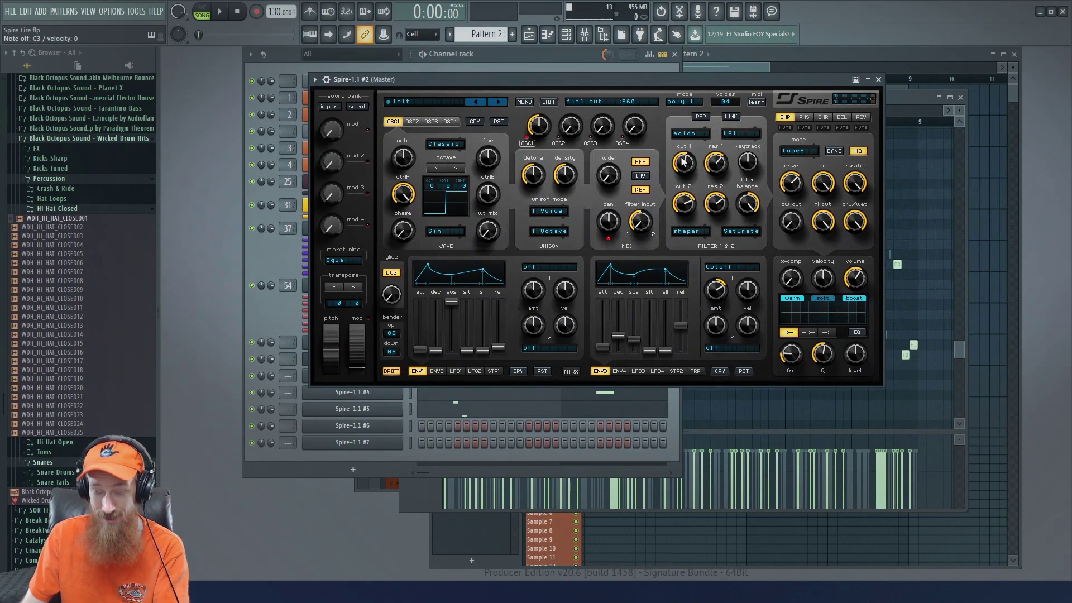
left_click(352, 442)
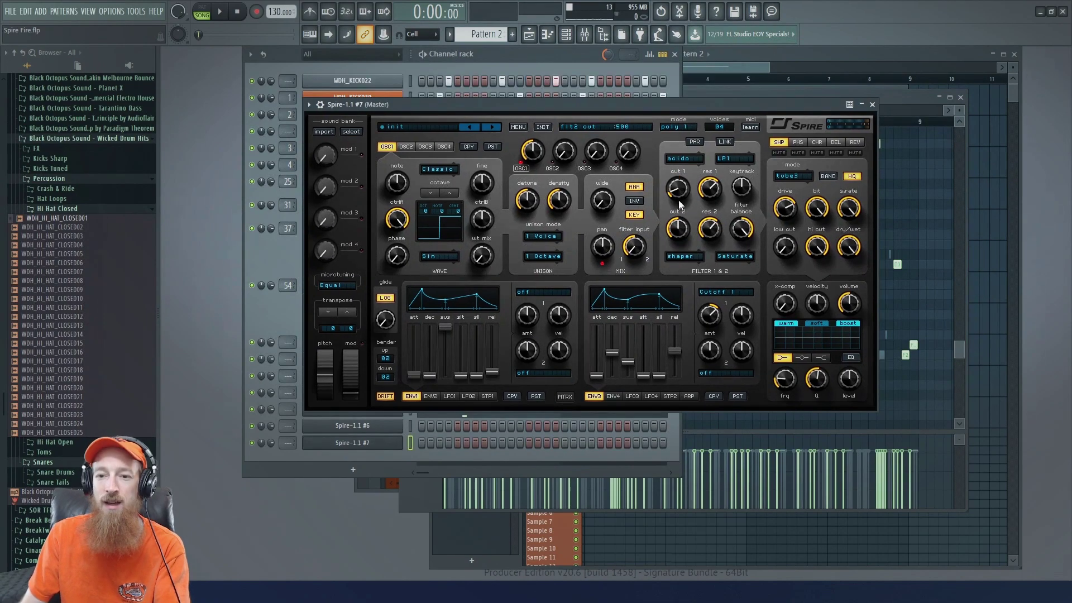
mouse_move(683, 183)
left_mouse_down()
mouse_move(684, 164)
mouse_move(677, 187)
left_mouse_up()
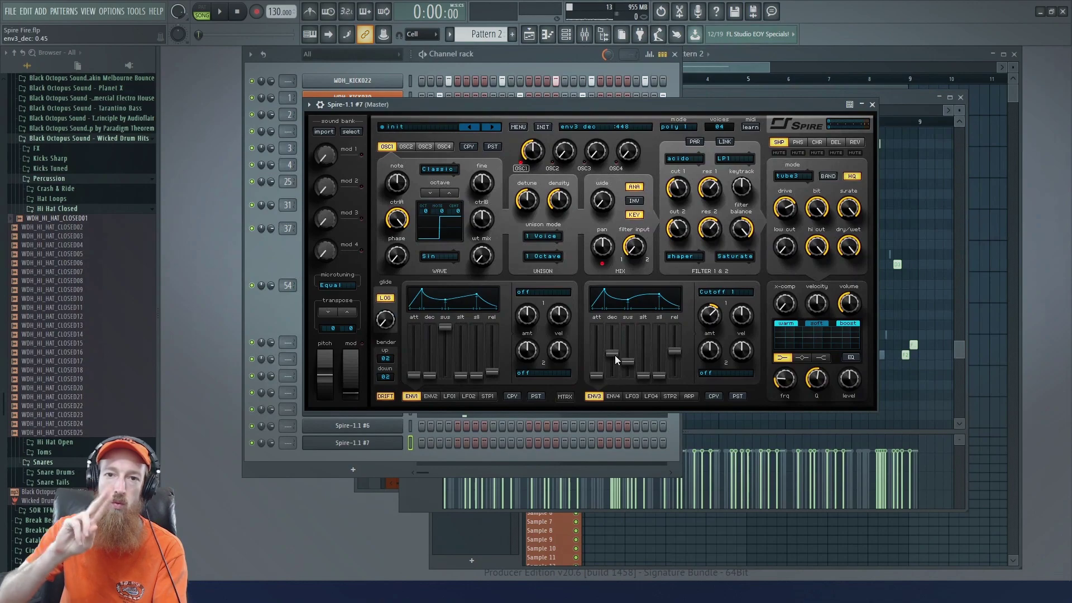
- Play test notes while lowering envelope 3's sustain slightly and setting its decay to about 425
key("z")
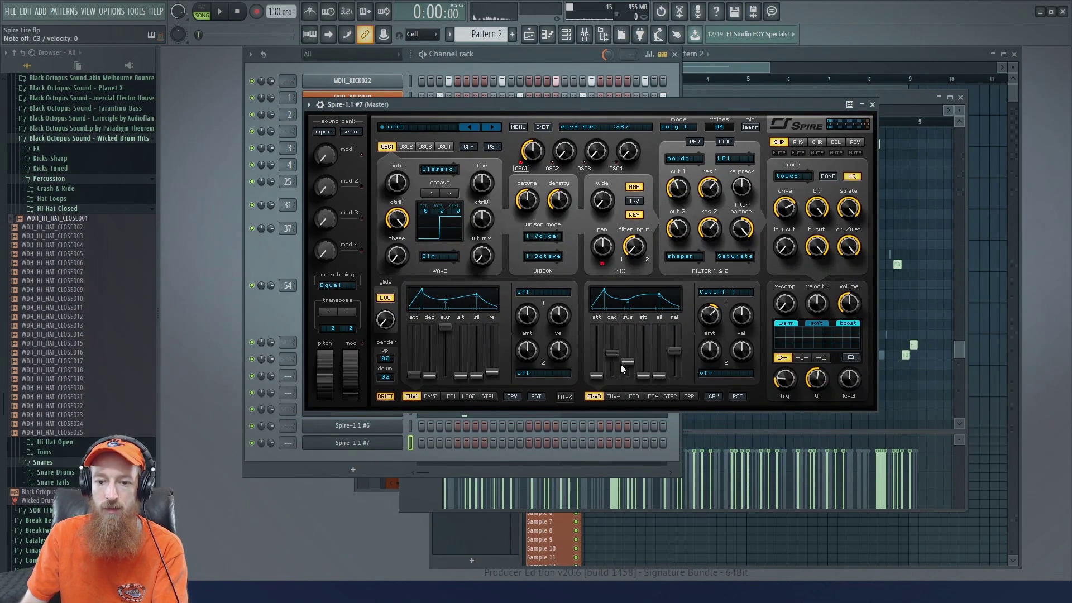
mouse_move(628, 359)
left_mouse_down()
mouse_move(613, 346)
mouse_move(629, 367)
left_mouse_up()
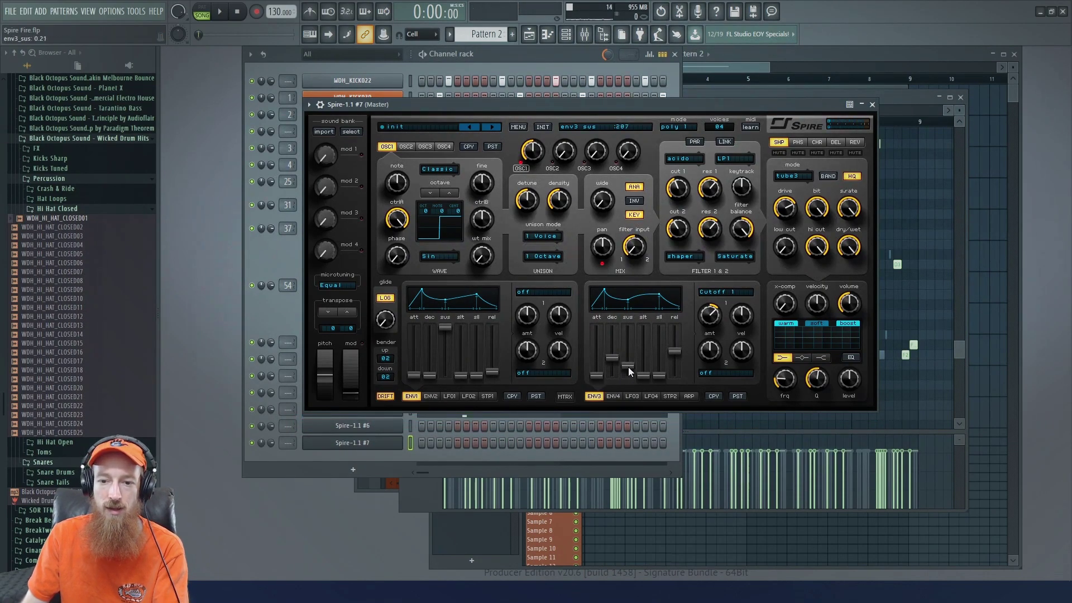
key("z")
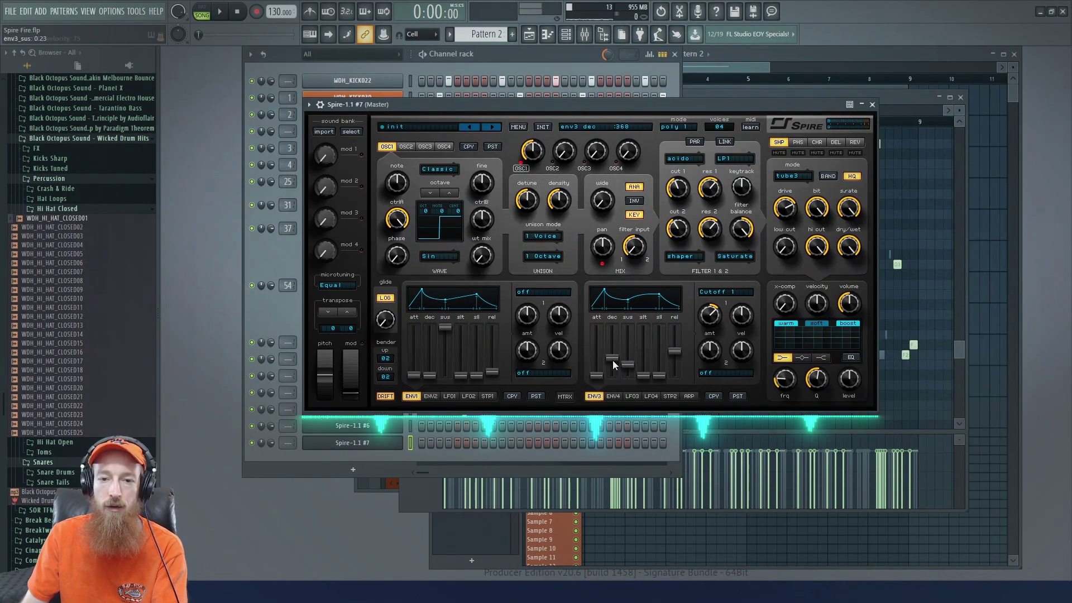
left_click_drag(613, 363, 616, 357)
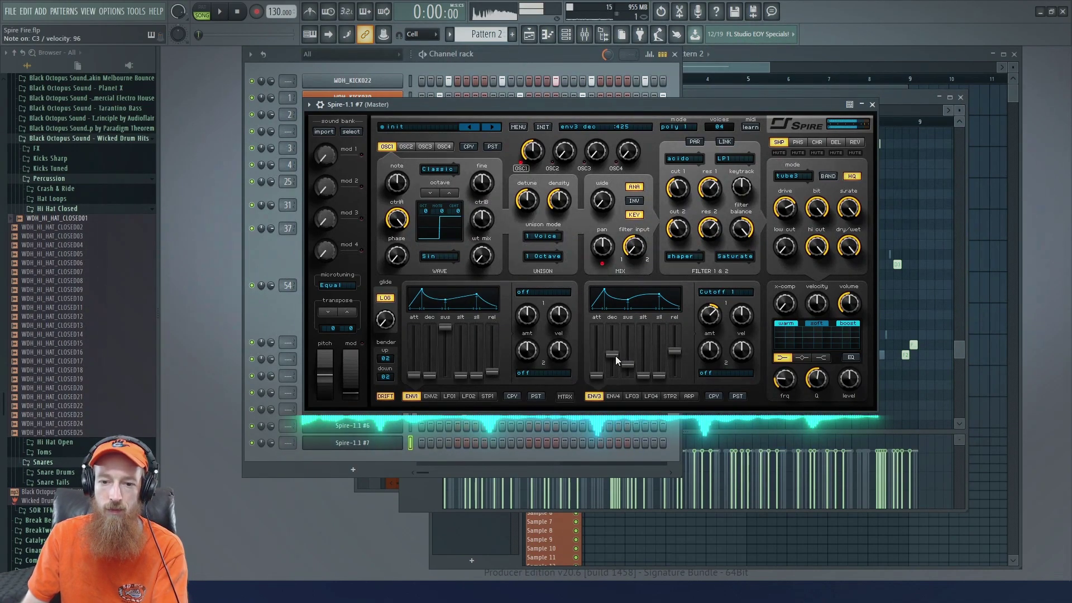
key("d")
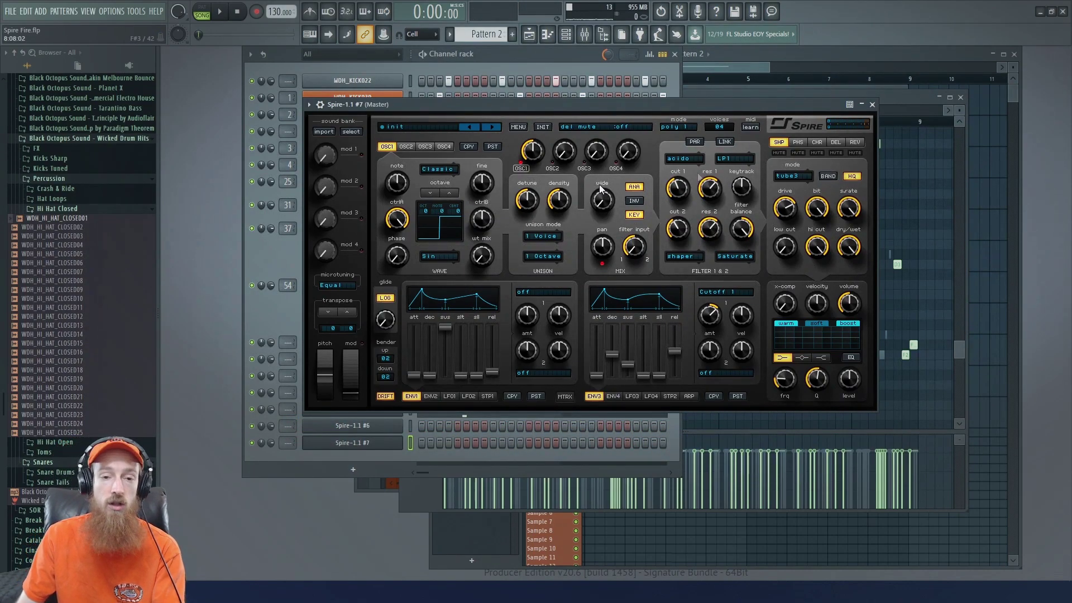
- Copy the note pattern from Spire-1.1 #2 into Spire-1.1 #7 and mute the Spire-1.1 #2 channel
left_click(262, 262)
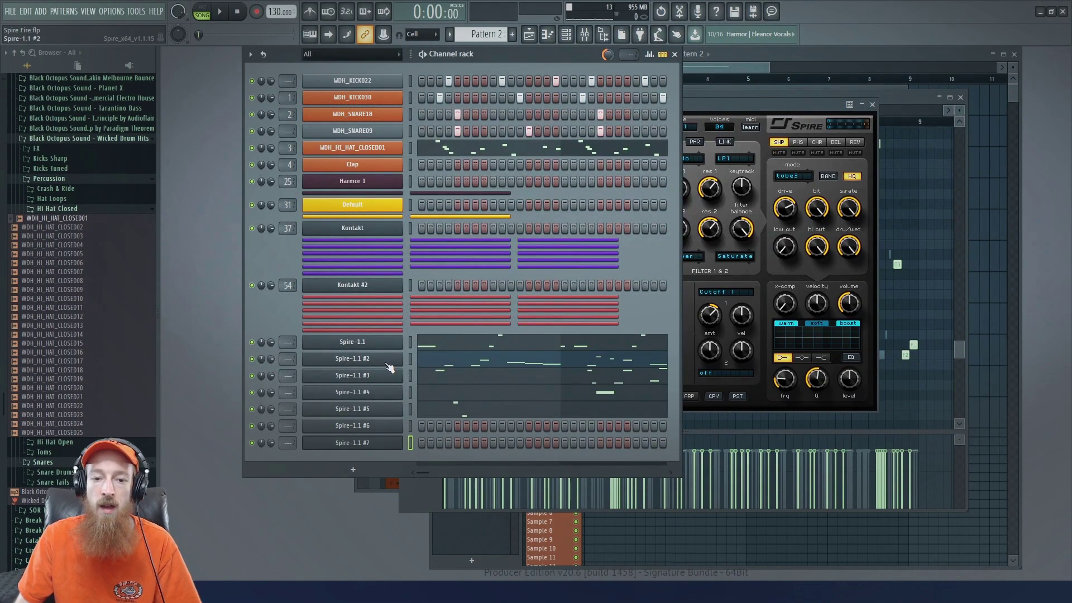
left_click(387, 362)
left_click(270, 315)
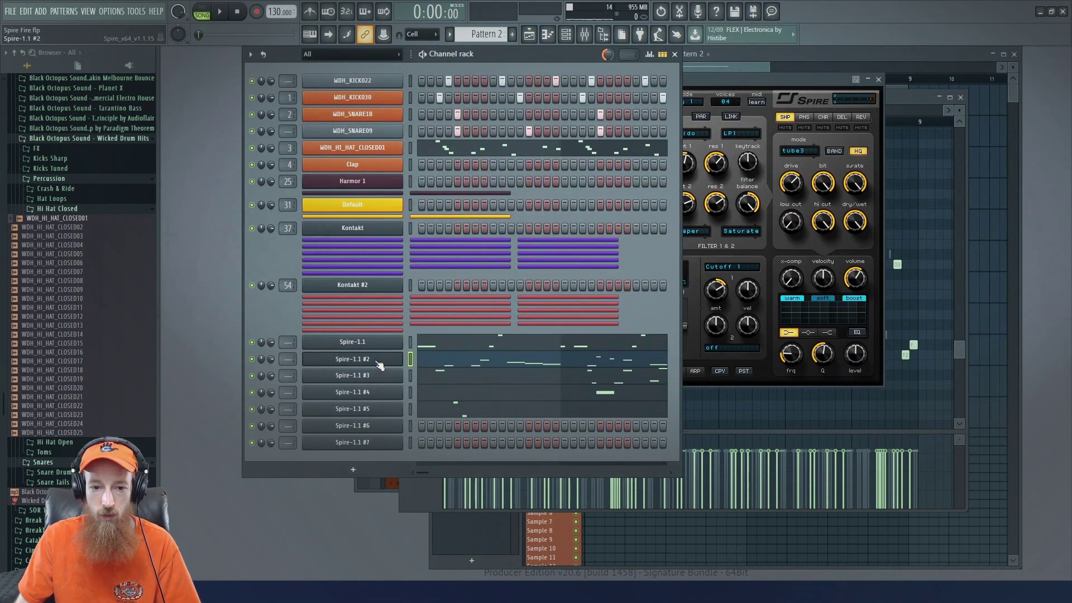
right_click(401, 355)
left_click(543, 370)
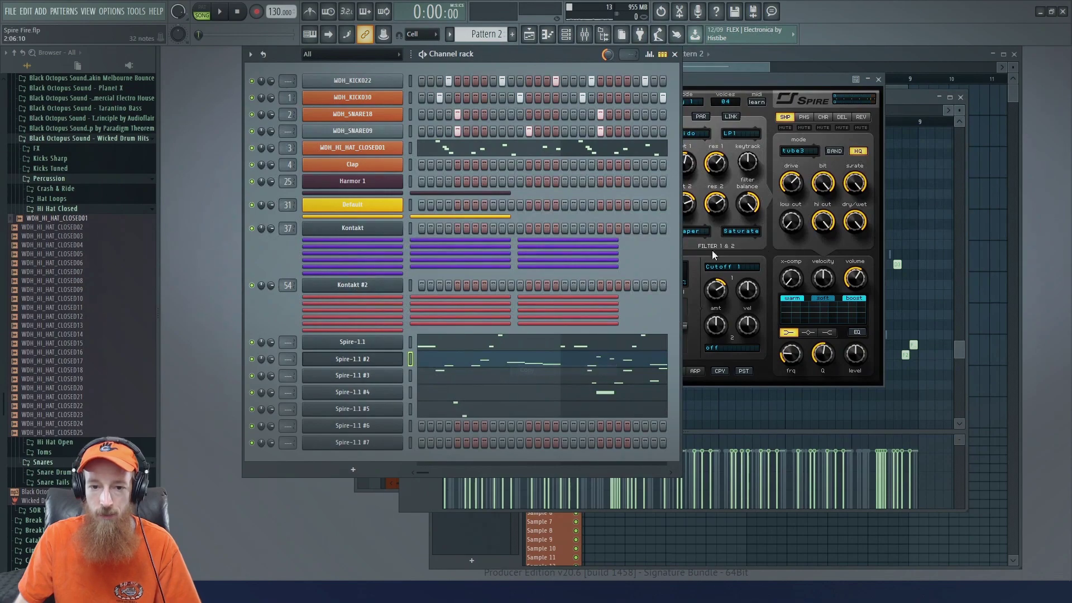
left_click(252, 359)
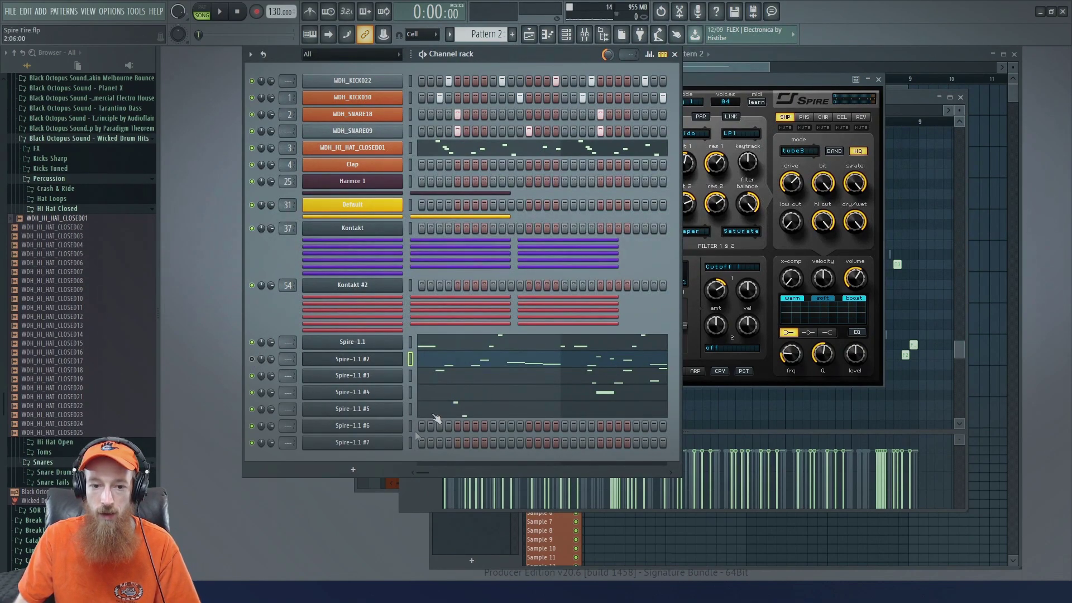
right_click(392, 446)
left_click(558, 446)
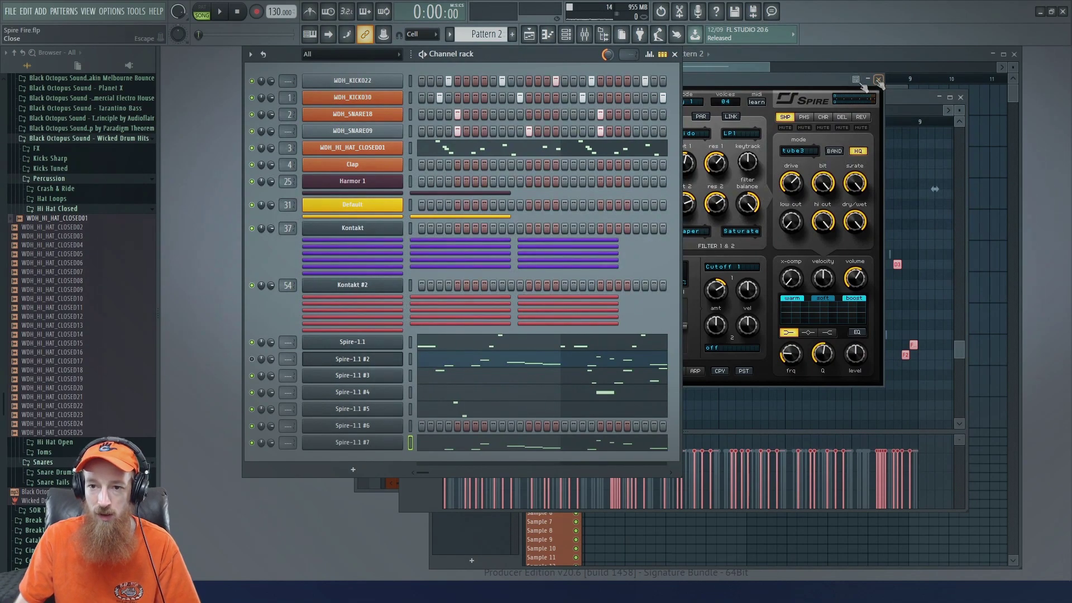
- Play the pattern through Spire-1.1 #7, then unmute Spire-1.1 #2, mute #7 and replay it for comparison
left_click(791, 80)
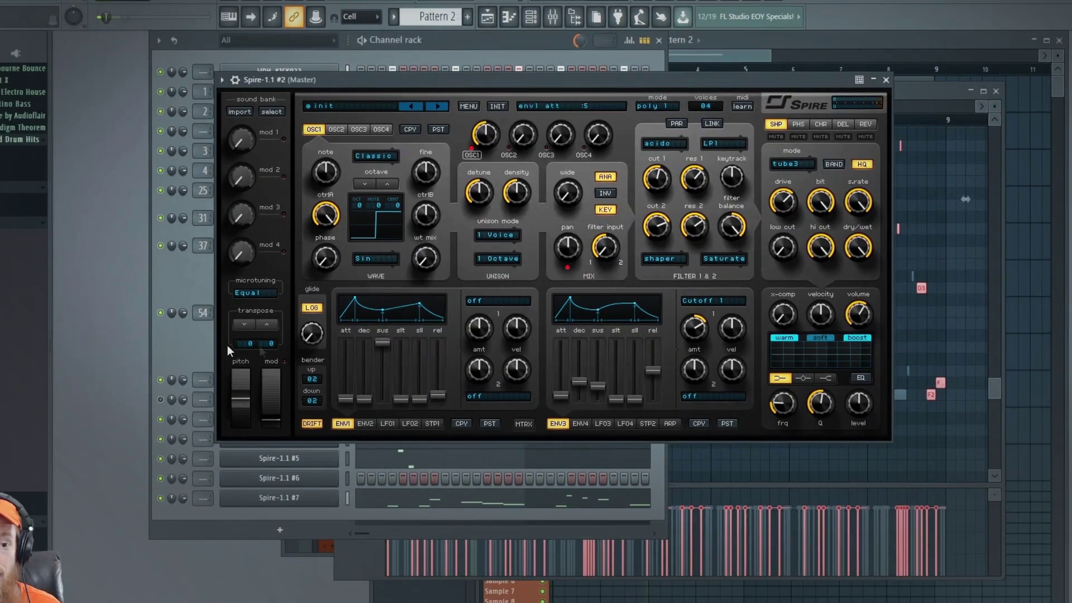
left_click(121, 378)
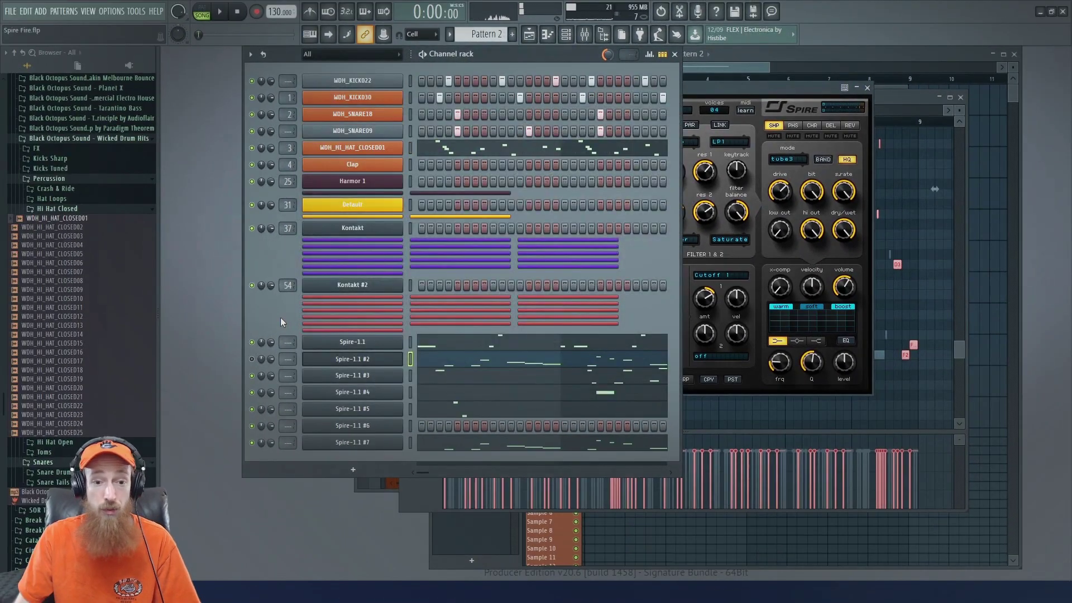
left_click(254, 359)
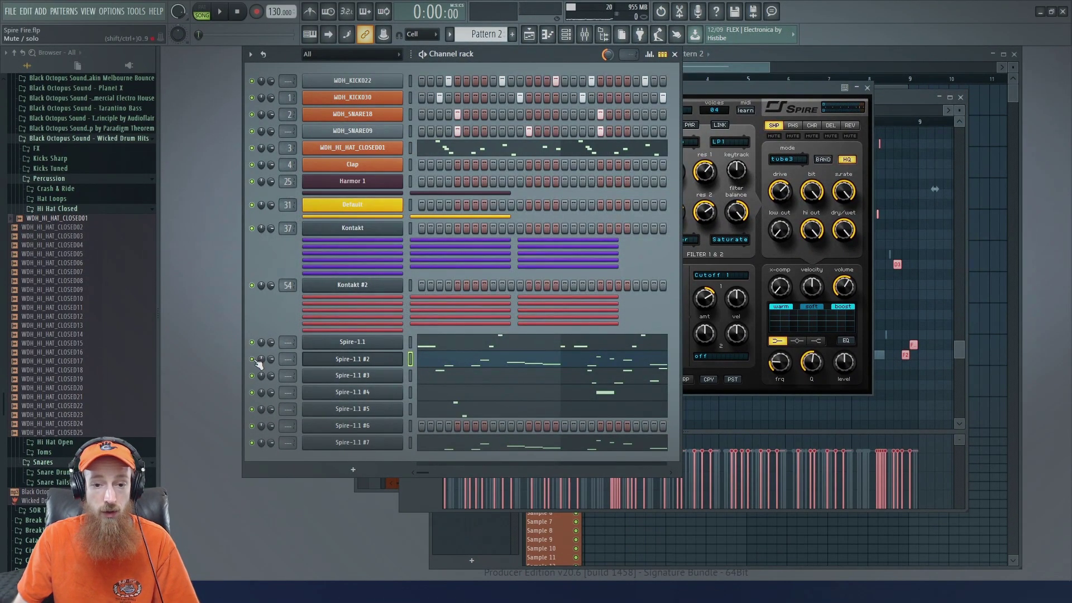
left_click(252, 443)
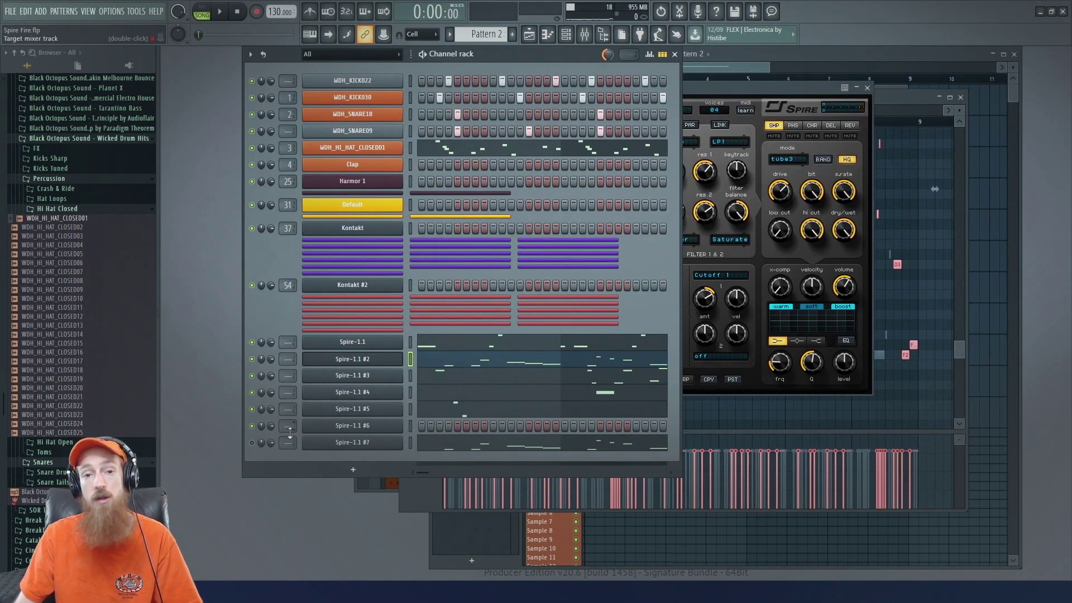
key("space")
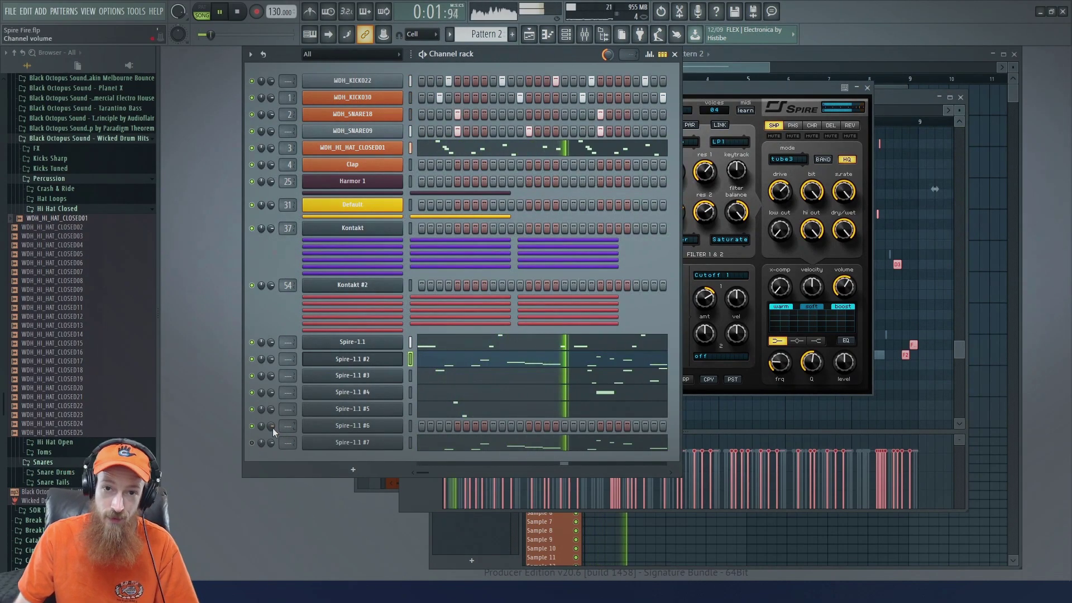
key("space")
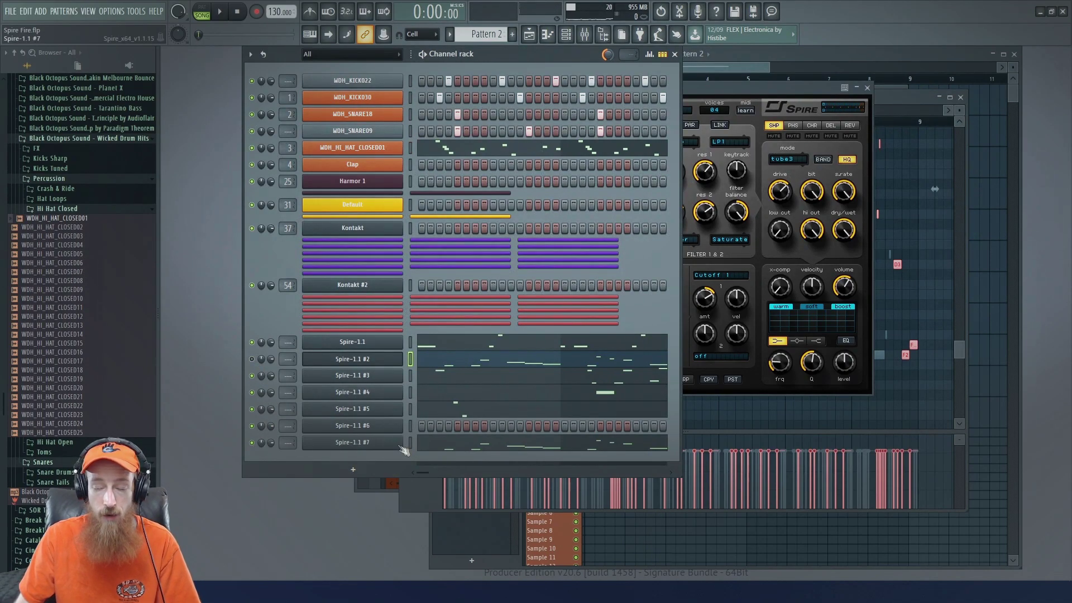
- Play the pattern while setting filter 1's cutoff to about 515 and slightly adjusting filter 2's cutoff in Spire-1.1 #2
left_click_drag(721, 92, 765, 113)
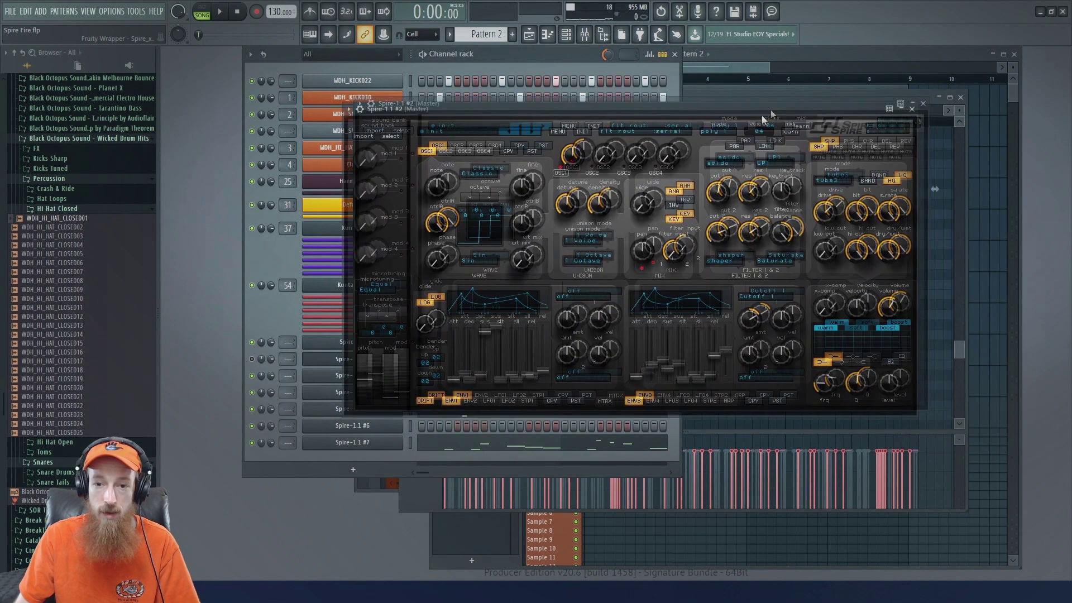
key("space")
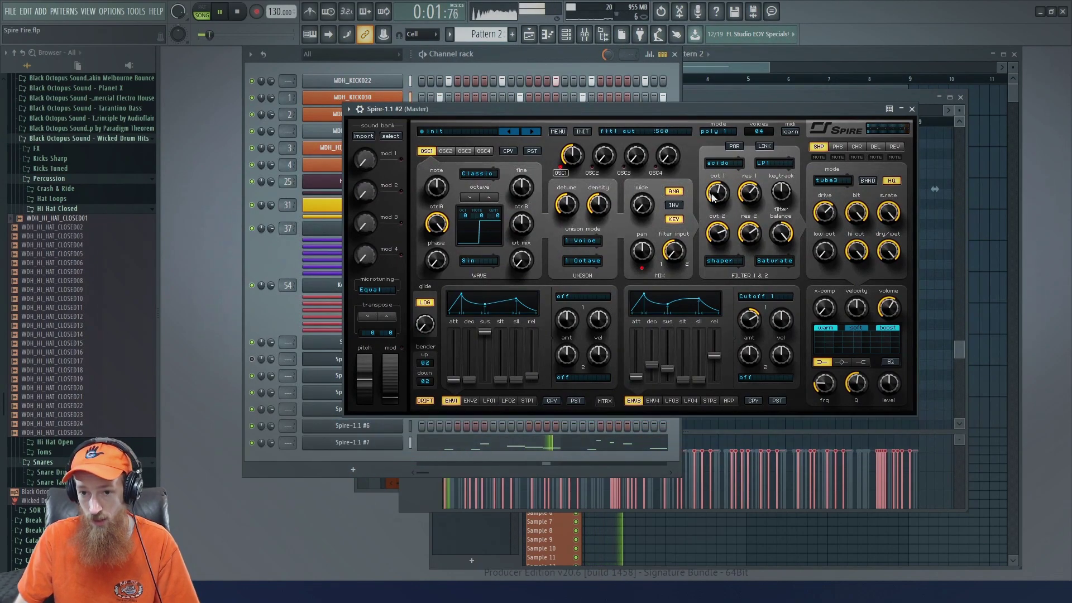
key("space")
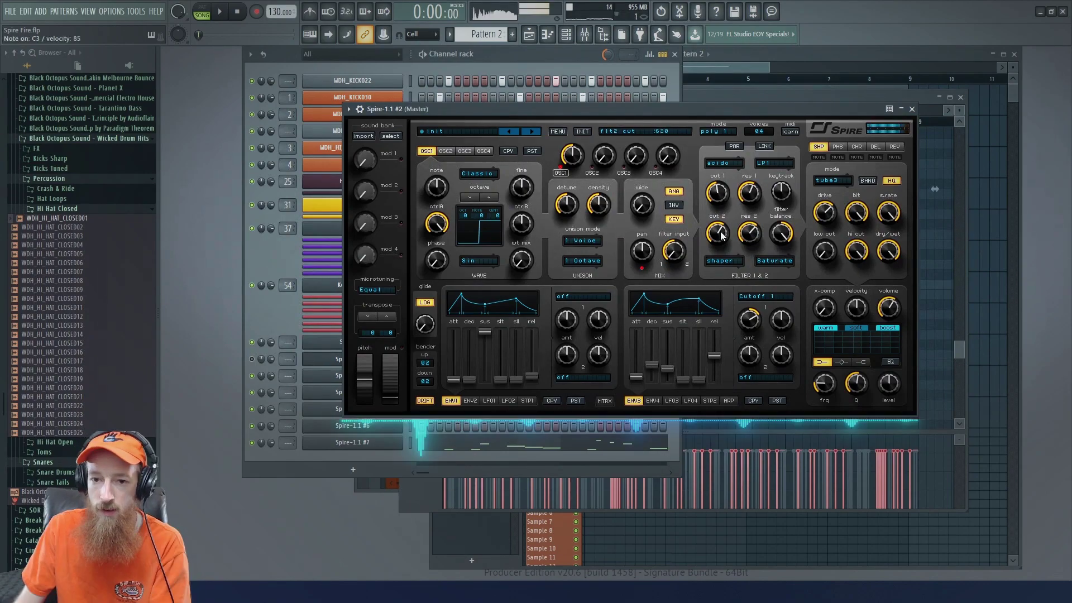
mouse_move(719, 229)
left_mouse_down()
mouse_move(714, 251)
mouse_move(718, 218)
left_mouse_up()
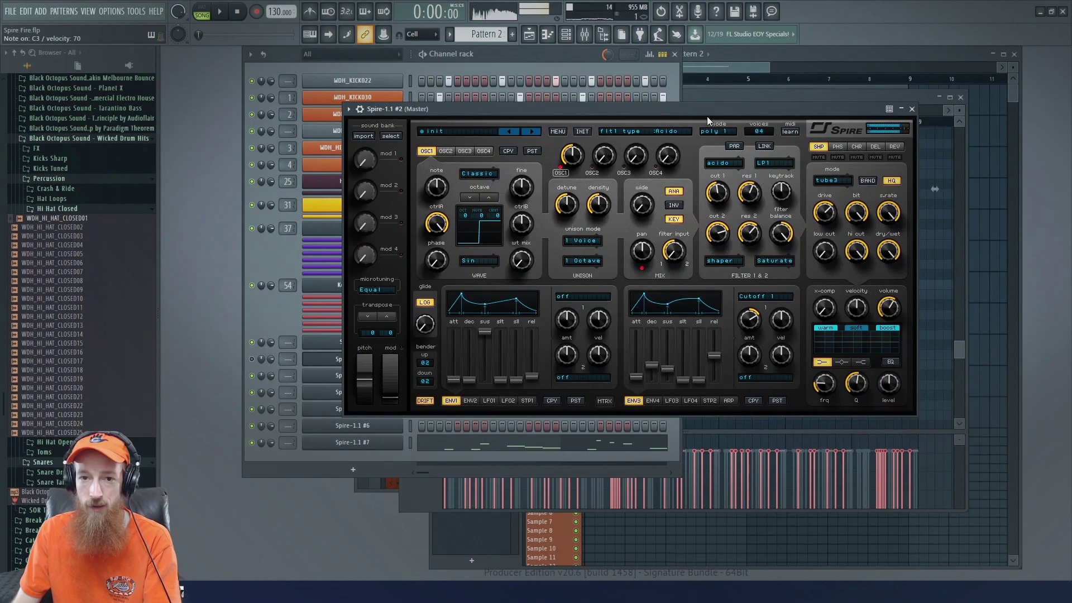
- Play the pattern again, switch the mute from Spire-1.1 #2 to Spire-1.1 #7, and replay to compare the sounds
left_click_drag(710, 109, 735, 104)
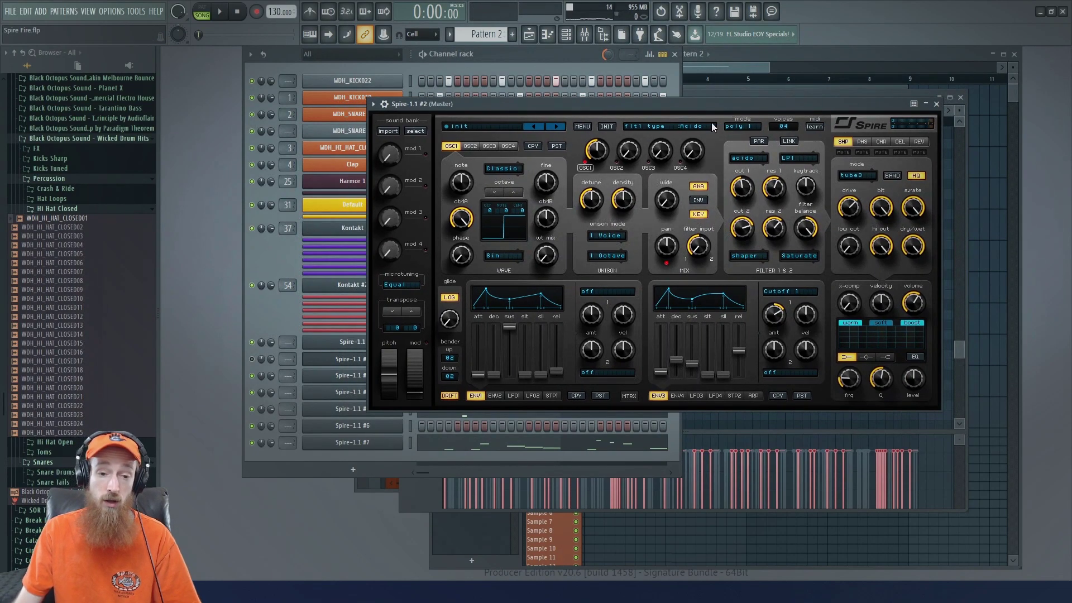
key("space")
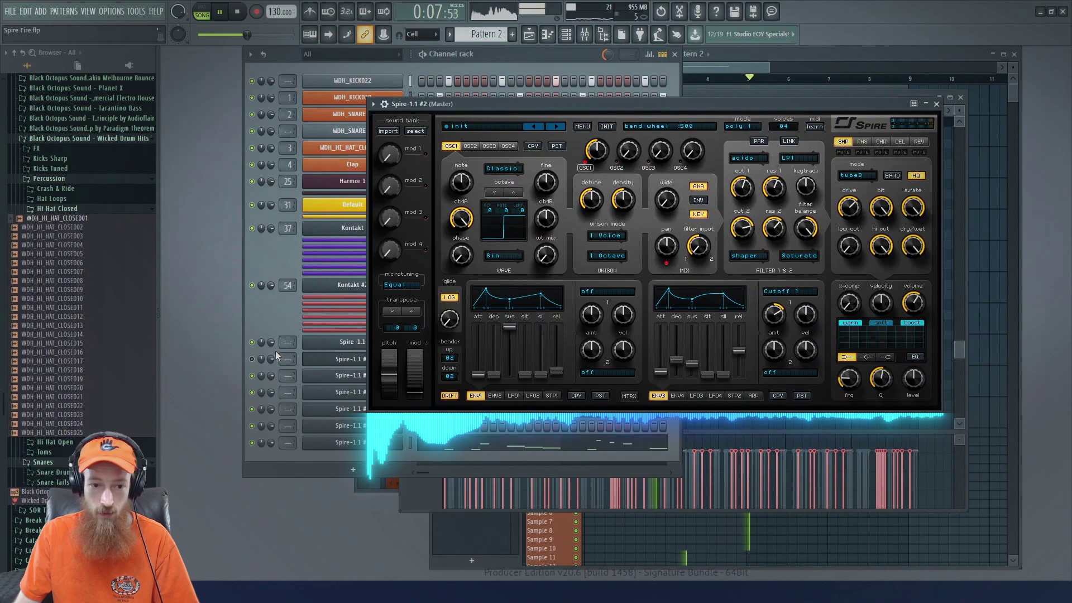
key("space")
left_click(252, 359)
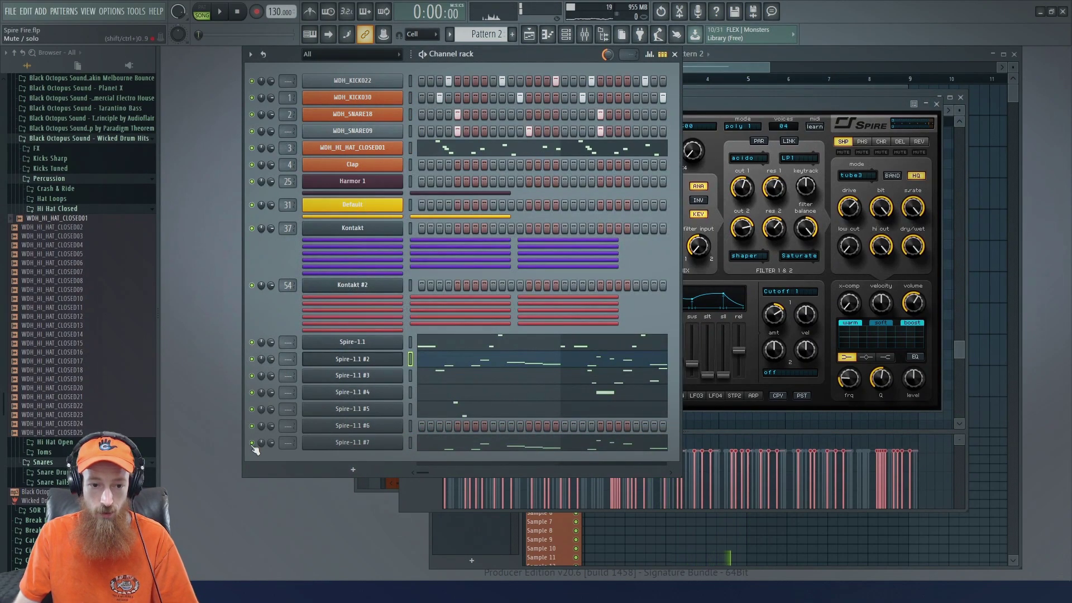
left_click(252, 443)
key("space")
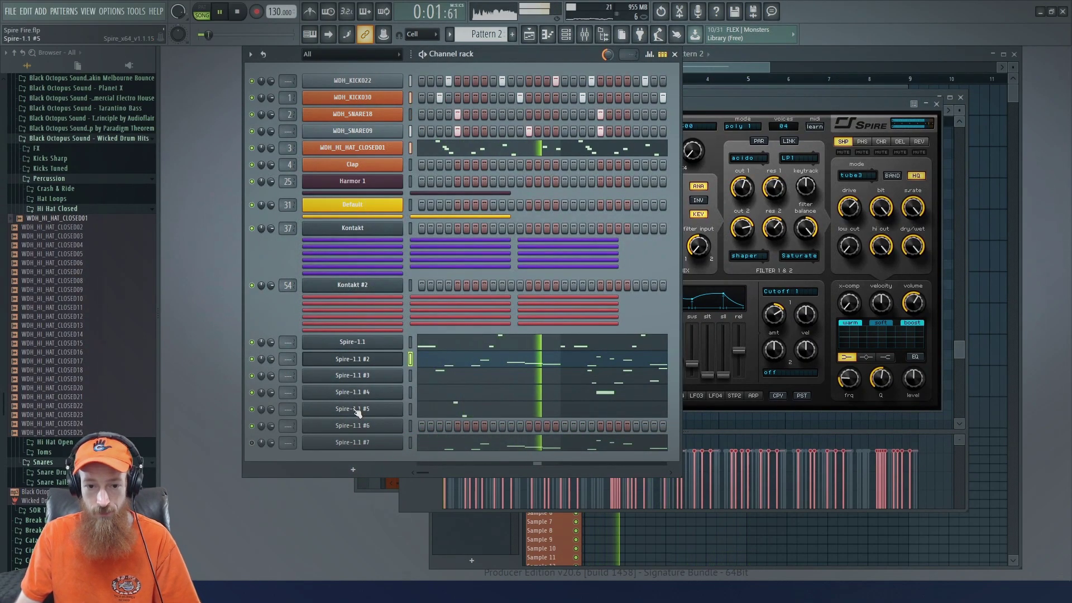
key("space")
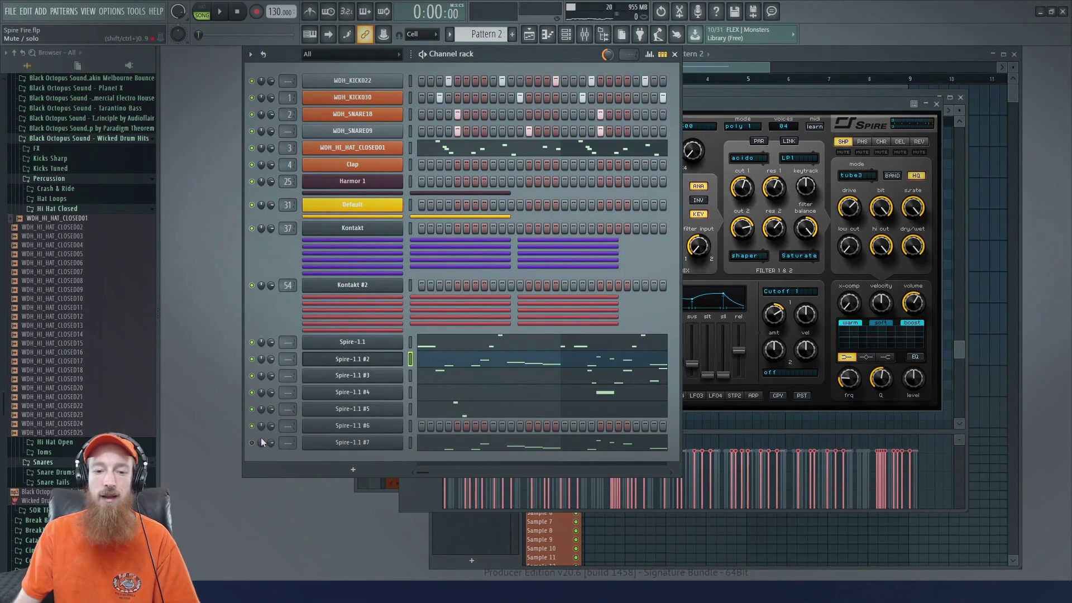
- Reopen the Spire-1.1 #7 window and reposition it to show the recreated patch
left_click(375, 444)
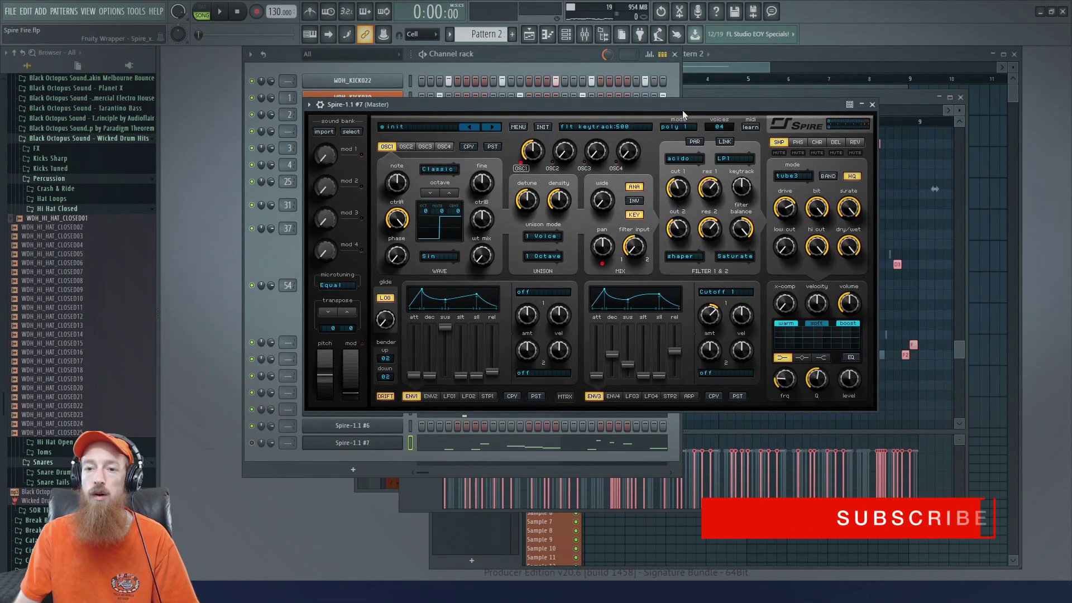
left_click_drag(702, 109, 736, 95)
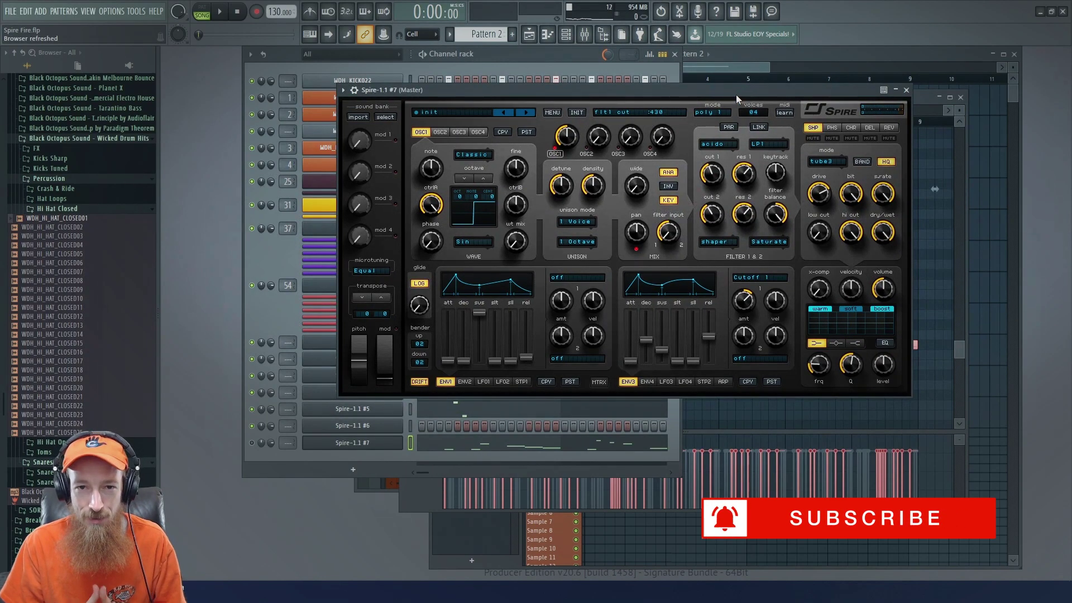